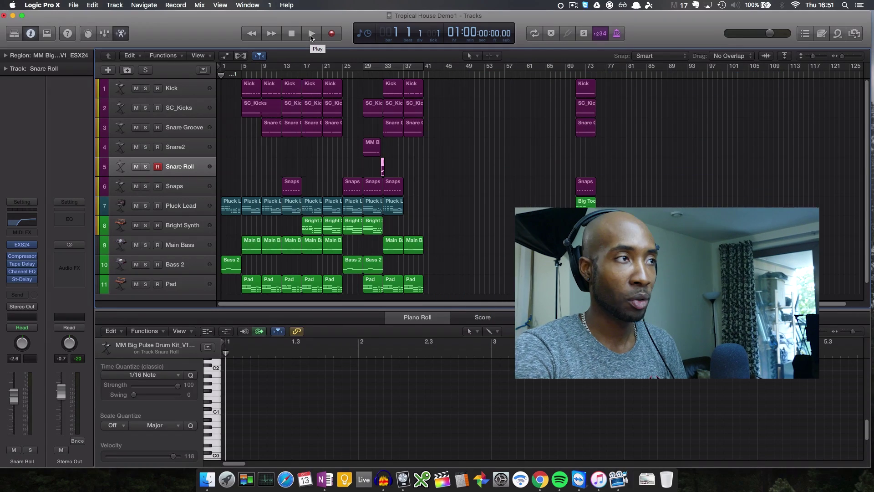
# Play the arrangement from the start and view the notes of the Snaps region and the first Bright Synth region
pyautogui.click(311, 34)
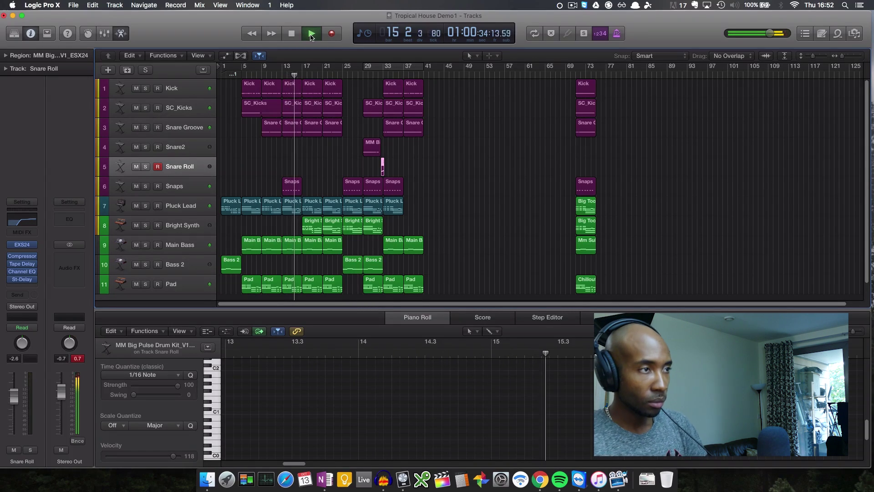
pyautogui.click(292, 186)
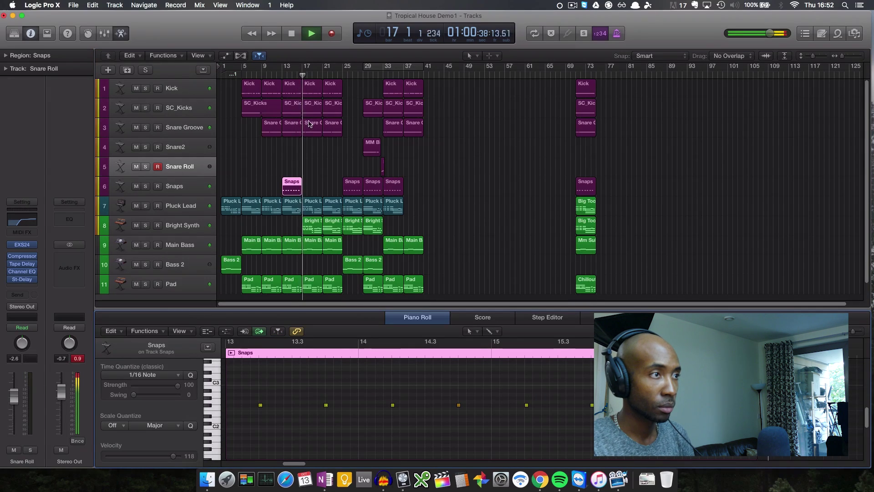
pyautogui.click(313, 223)
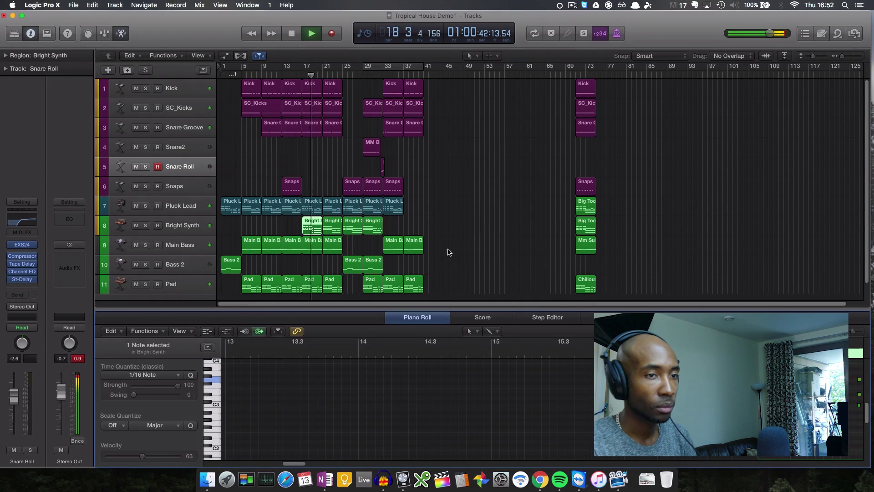
pyautogui.moveTo(310, 465)
pyautogui.mouseDown()
pyautogui.moveTo(355, 471)
pyautogui.moveTo(316, 470)
pyautogui.mouseUp()
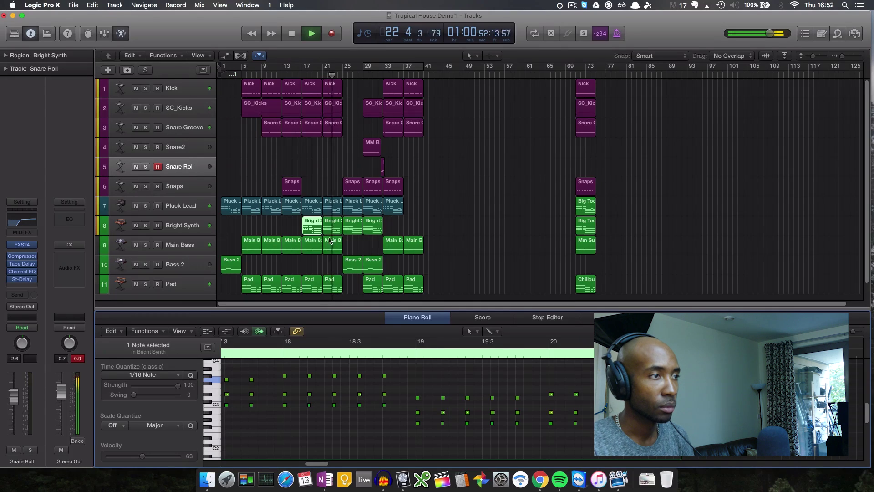
# View the notes of the Pluck Lead region at bar 21 in the Piano Roll during playback
pyautogui.click(337, 206)
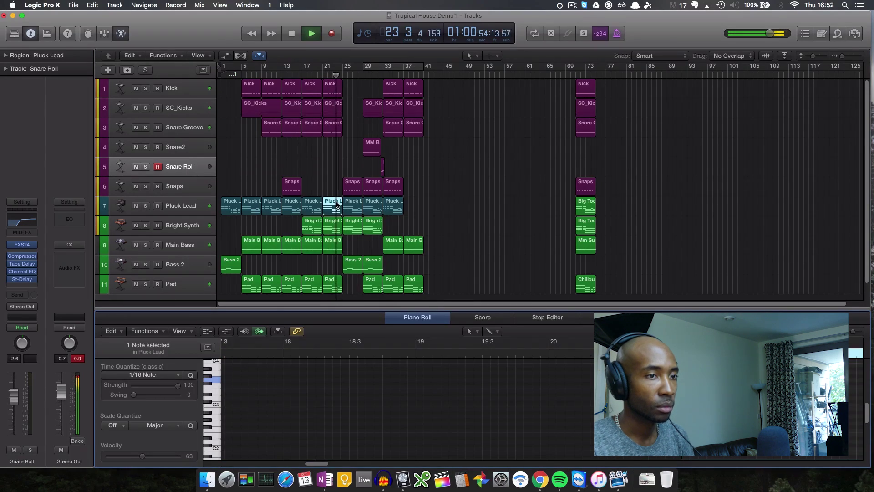
pyautogui.press('e')
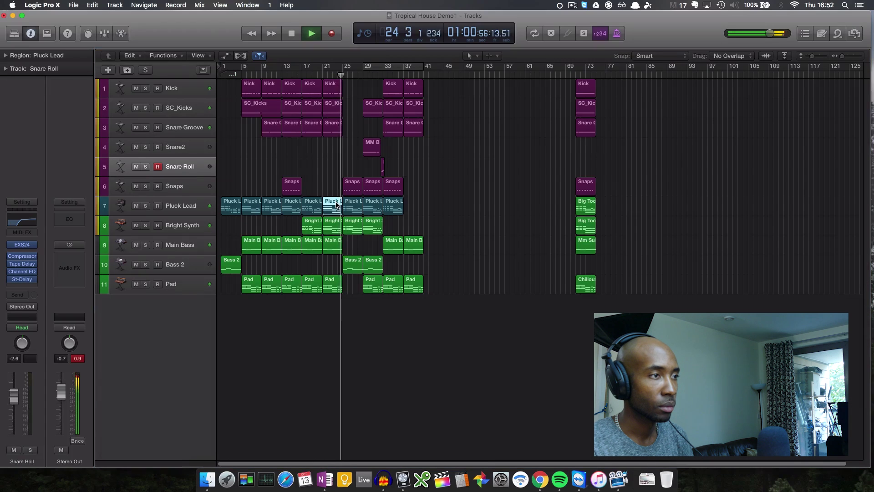
pyautogui.press('e')
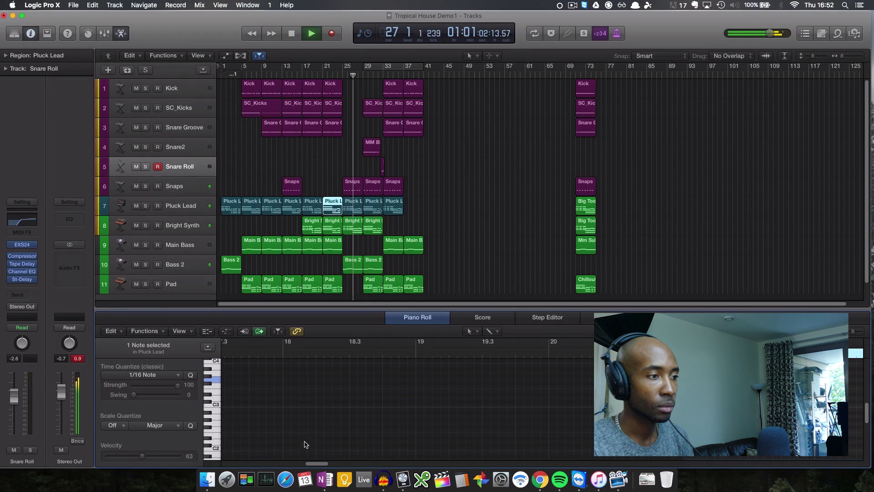
pyautogui.hscroll(-10, 234, 464)
pyautogui.moveTo(234, 464); pyautogui.dragTo(336, 473)
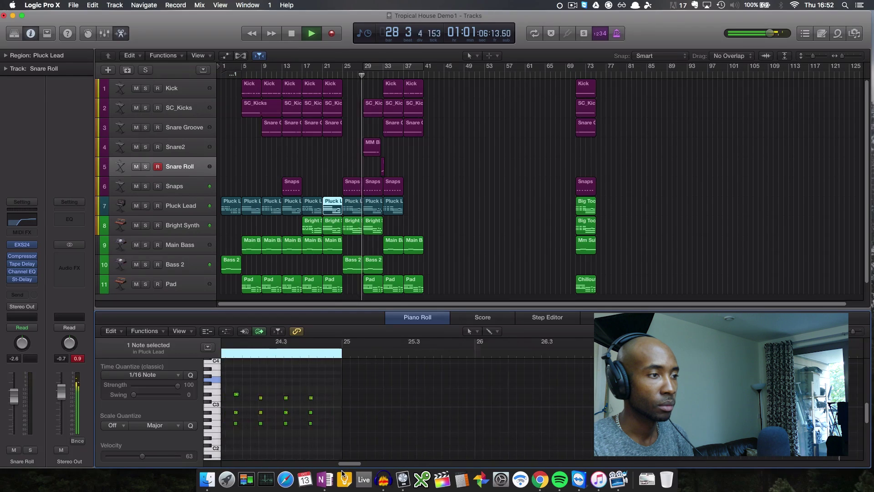
# Highlight all Pluck Lead regions while listening, clear the selection, and stop playback with the playhead returned to bar 1
pyautogui.click(471, 285)
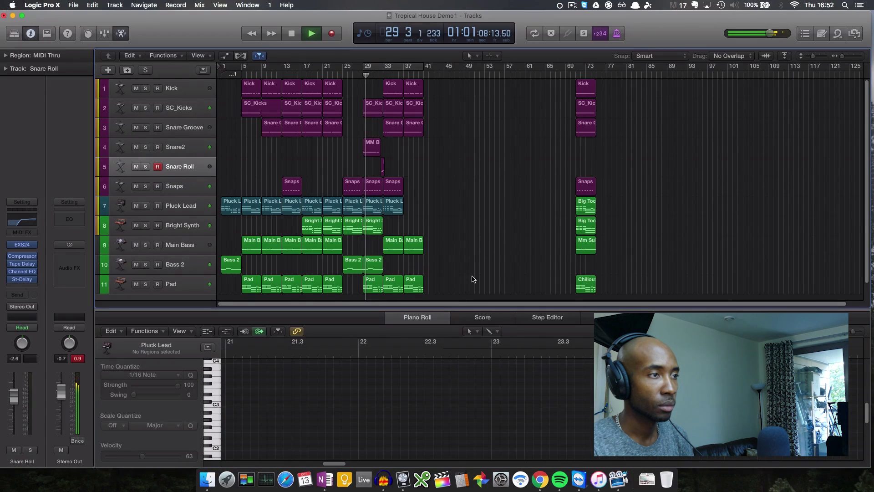
pyautogui.click(183, 208)
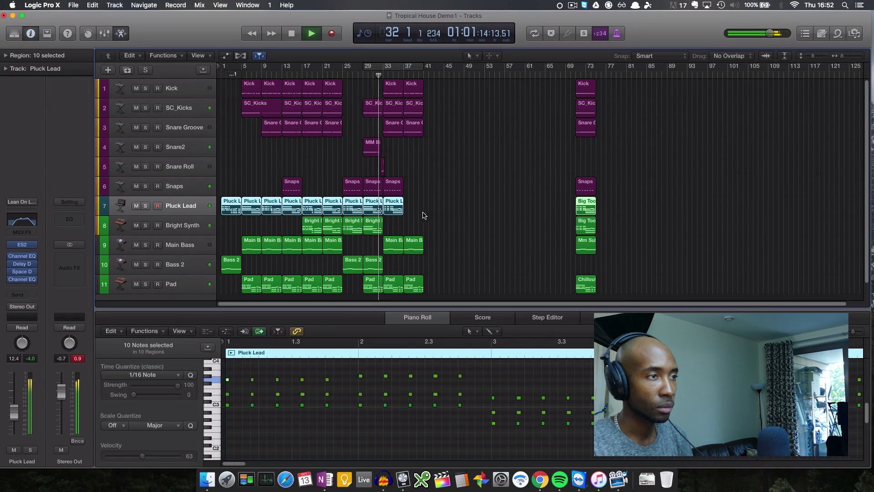
pyautogui.click(452, 208)
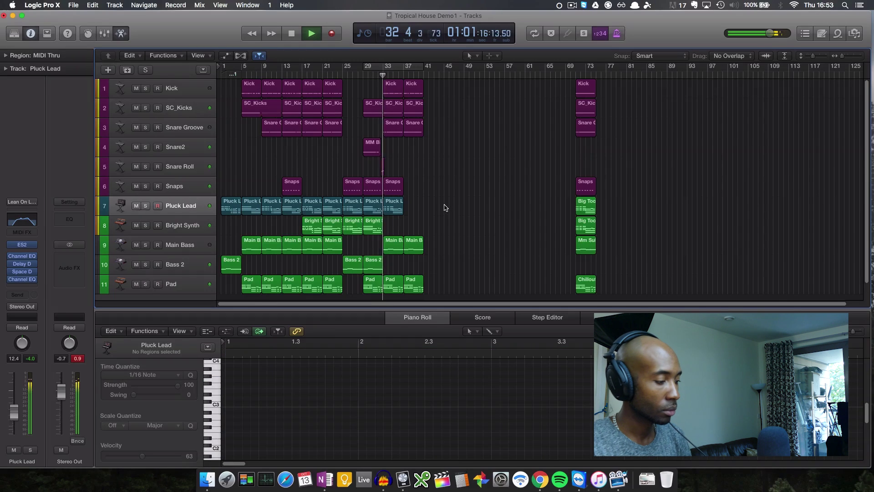
pyautogui.press('space')
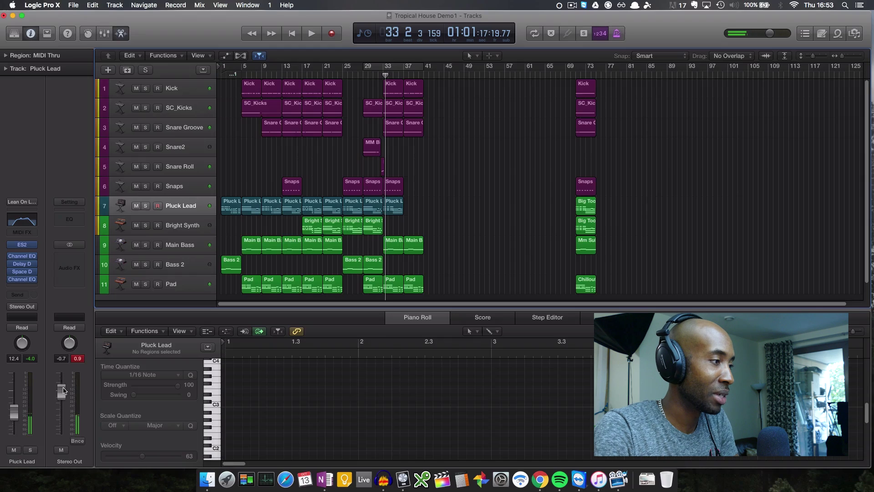
pyautogui.click(291, 33)
# Select the Pluck Lead track and inspect its ES2 synthesizer settings
pyautogui.click(191, 91)
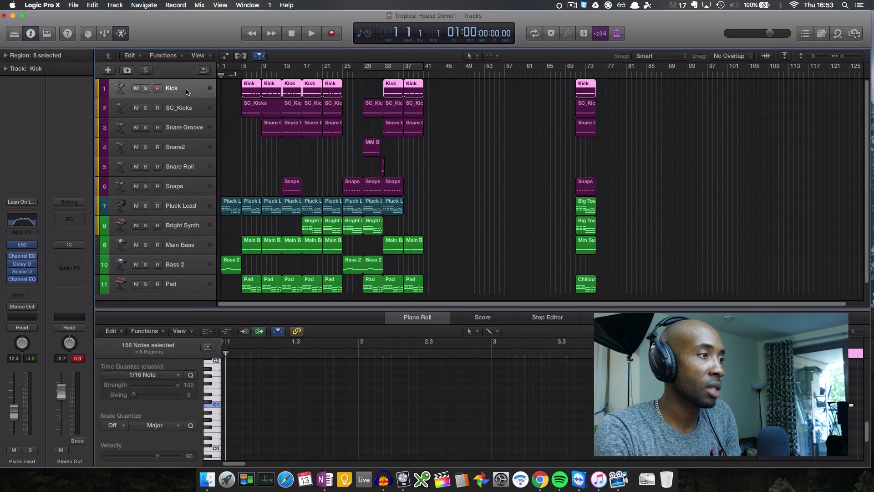
pyautogui.click(186, 206)
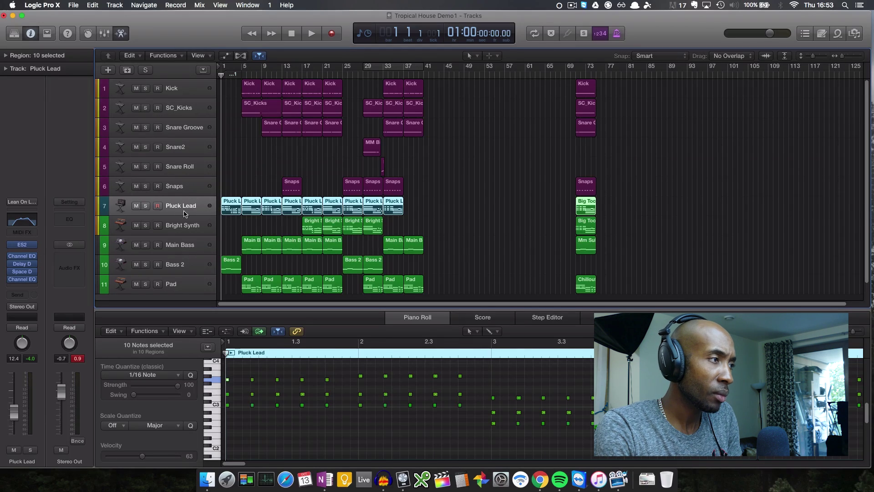
pyautogui.click(24, 245)
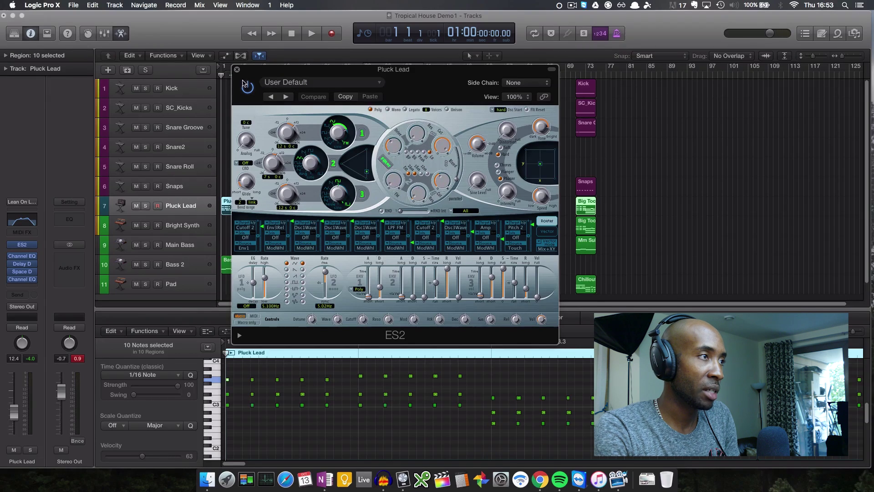
pyautogui.click(237, 70)
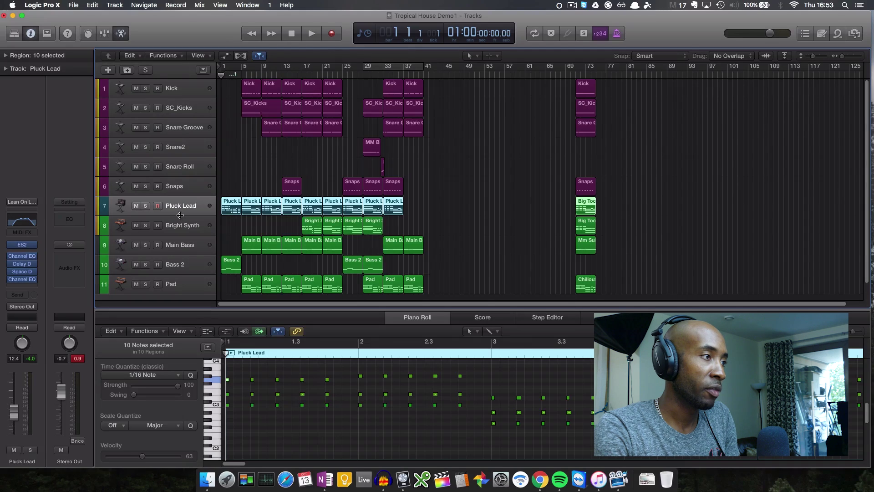
# Solo the Pluck Lead track and play its opening bars
pyautogui.click(145, 206)
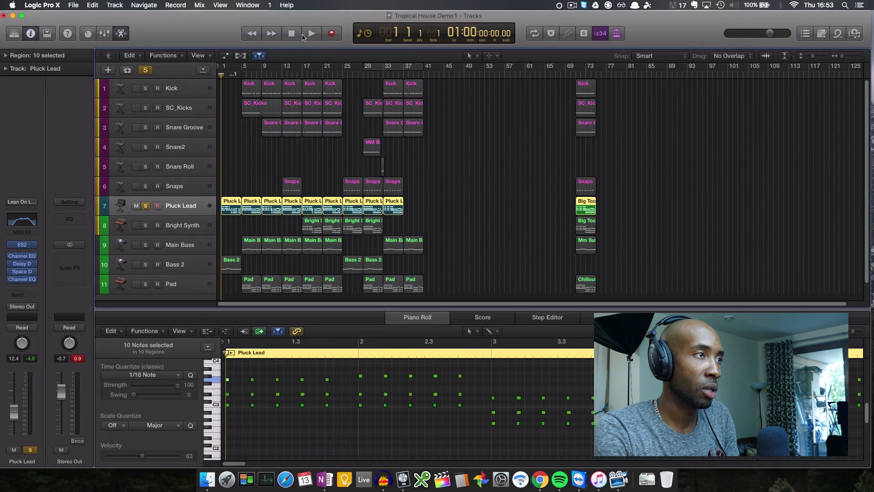
pyautogui.click(316, 39)
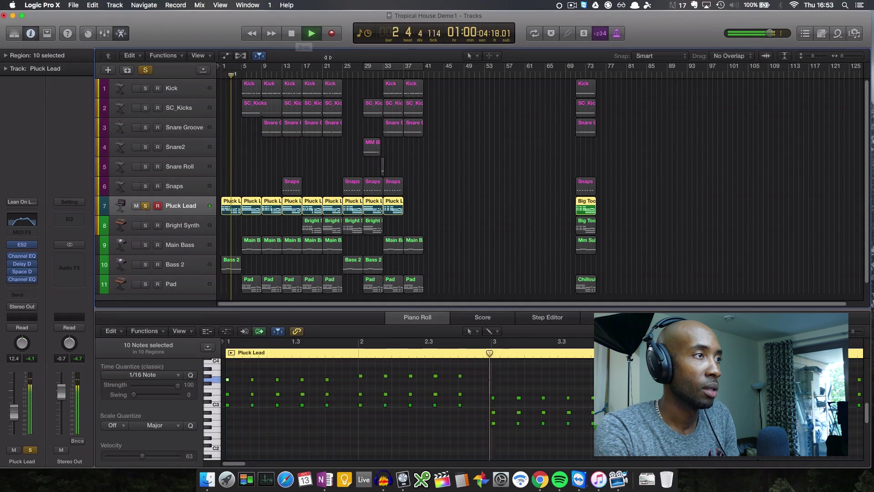
pyautogui.click(290, 35)
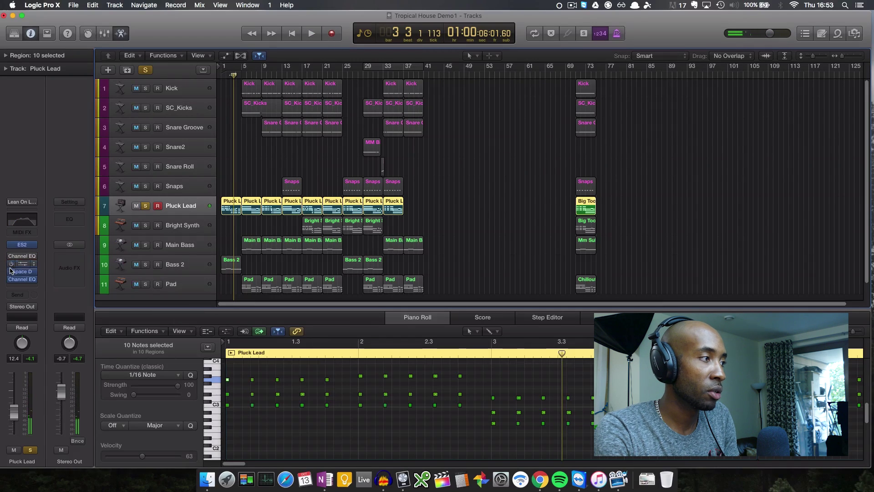
# Bypass all four audio effects on the Pluck Lead channel strip and play the dry ES2 sound
pyautogui.moveTo(11, 280); pyautogui.dragTo(11, 279)
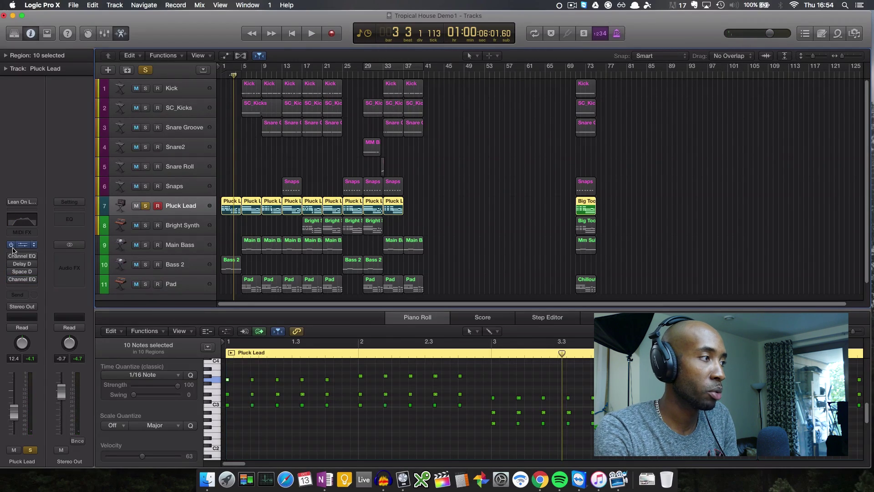
pyautogui.click(312, 35)
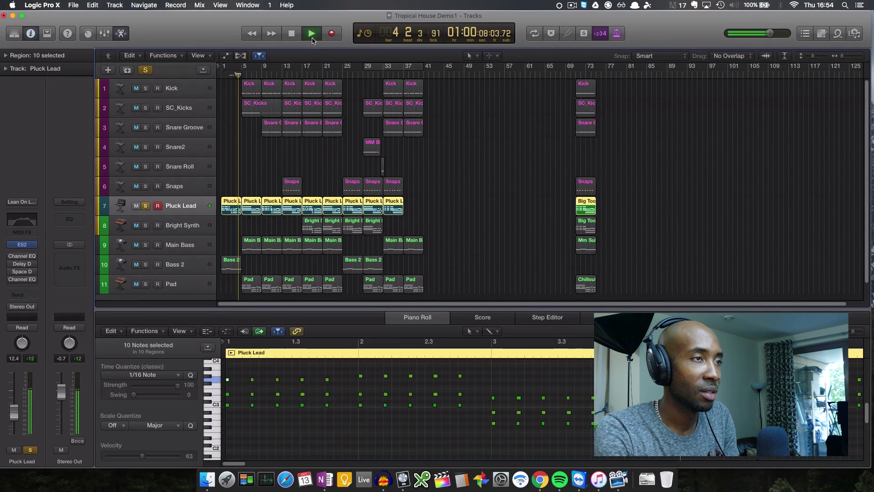
pyautogui.click(290, 35)
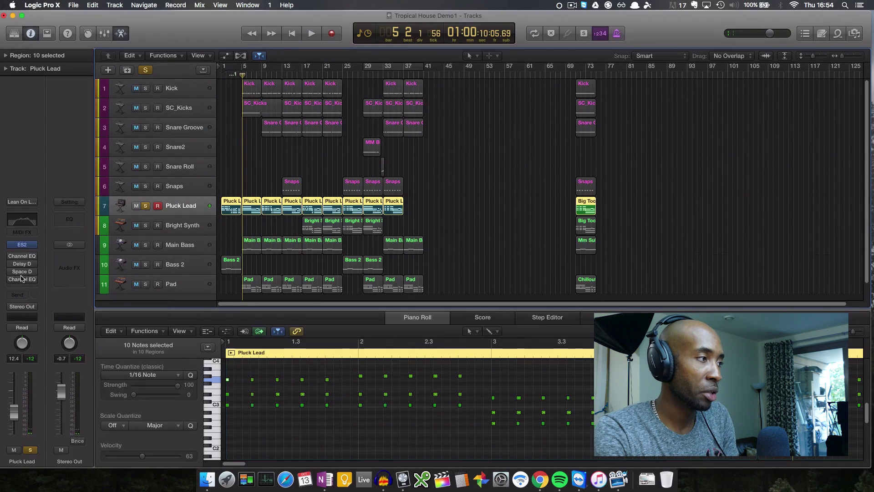
# Open the first Channel EQ on the Pluck Lead, switch it back on and play the track
pyautogui.click(24, 256)
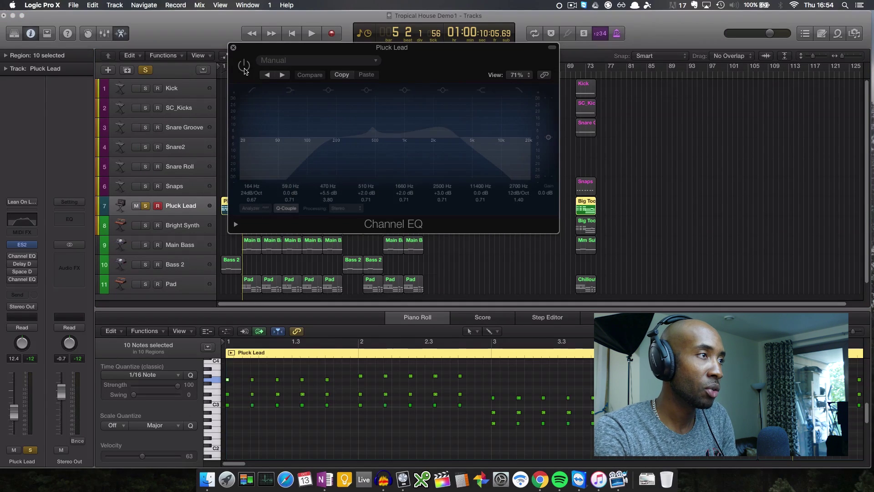
pyautogui.click(243, 66)
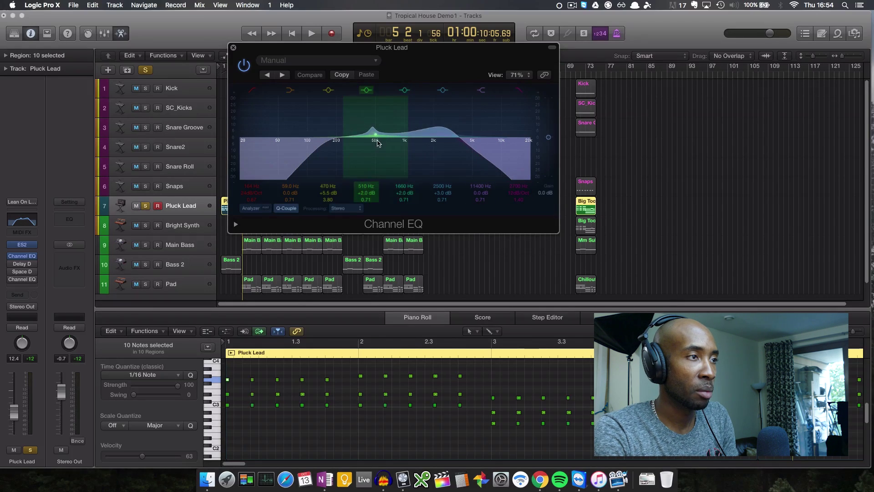
pyautogui.click(313, 34)
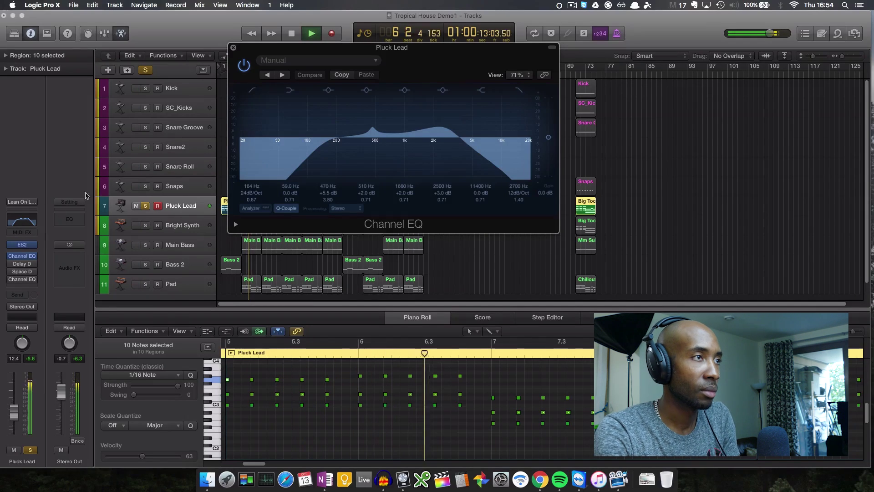
# Move the Channel EQ window clear of the ruler and set a playback cycle from bar 9 to bar 13
pyautogui.moveTo(313, 65); pyautogui.dragTo(357, 196)
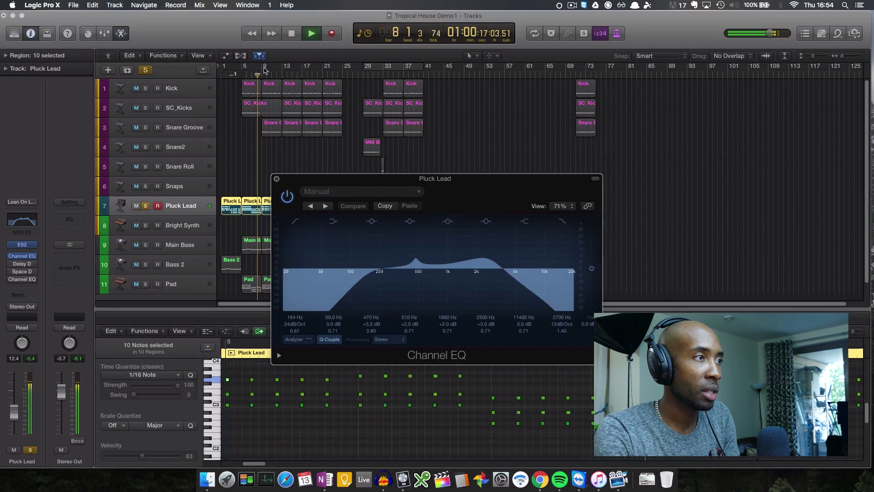
pyautogui.moveTo(262, 69); pyautogui.dragTo(281, 68)
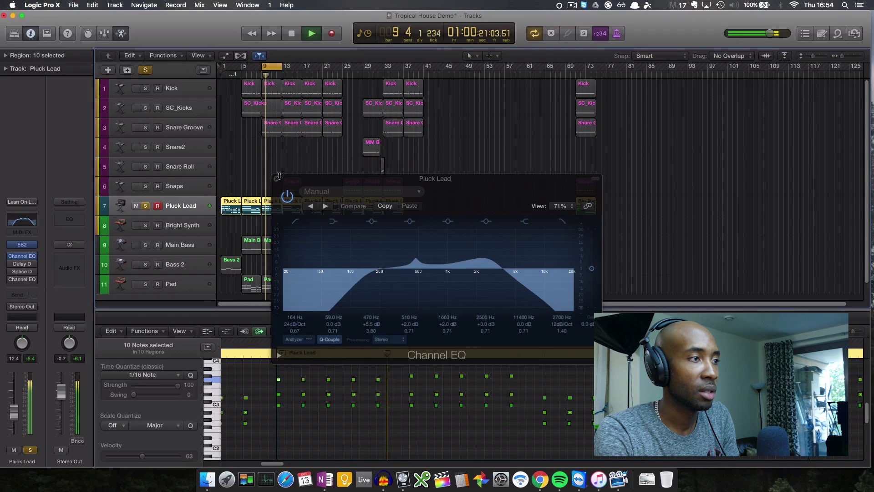
# Re-enable the delay, Space Designer and second Channel EQ on the Pluck Lead while the cycle plays
pyautogui.moveTo(18, 265)
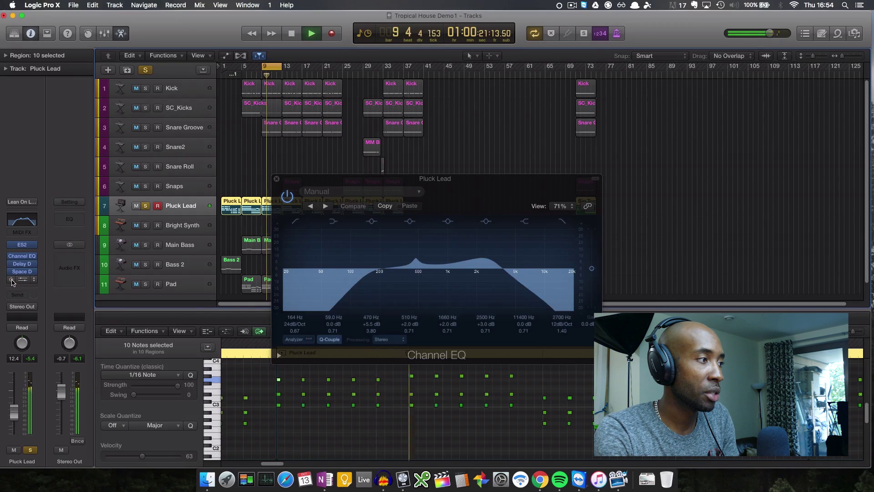
pyautogui.click(12, 281)
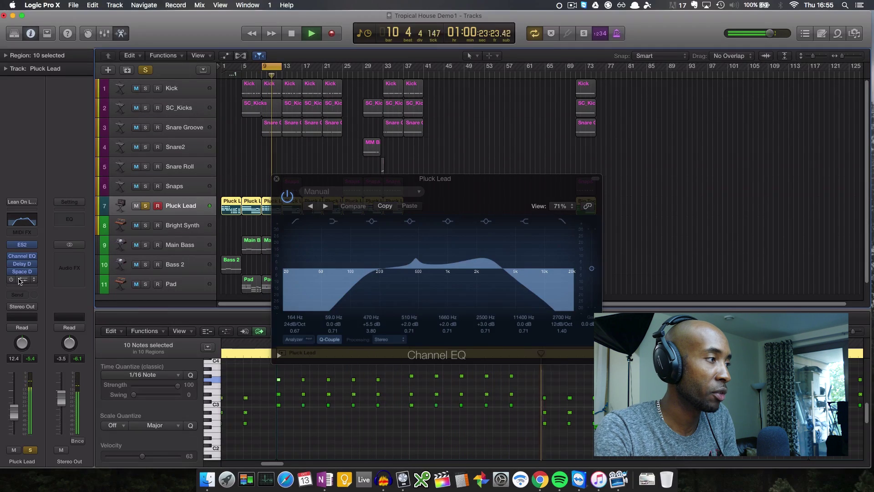
pyautogui.click(20, 279)
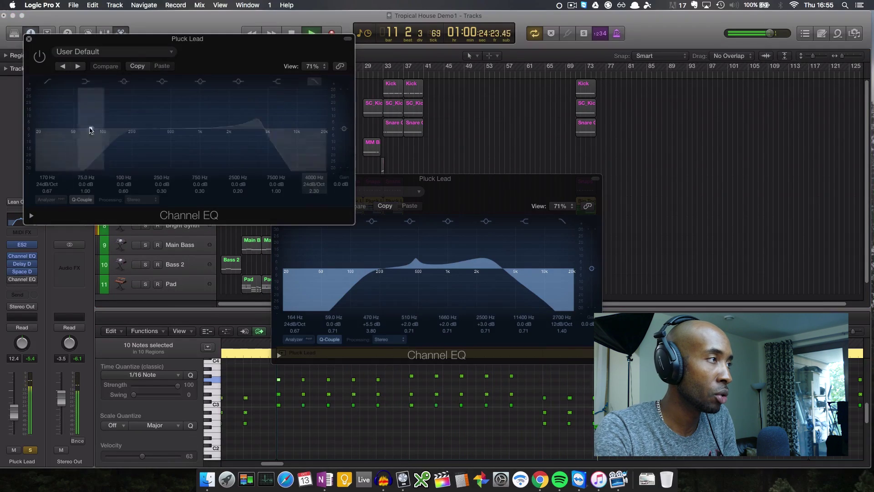
pyautogui.click(28, 40)
pyautogui.moveTo(15, 282)
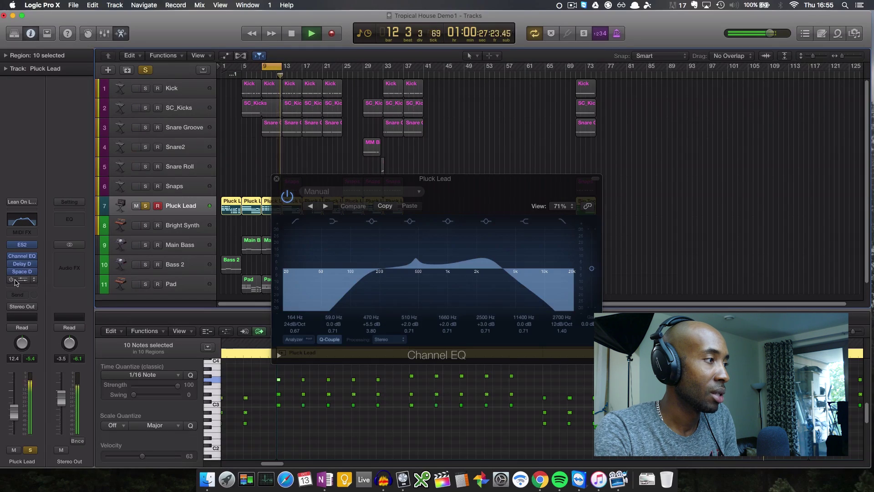
pyautogui.press('y')
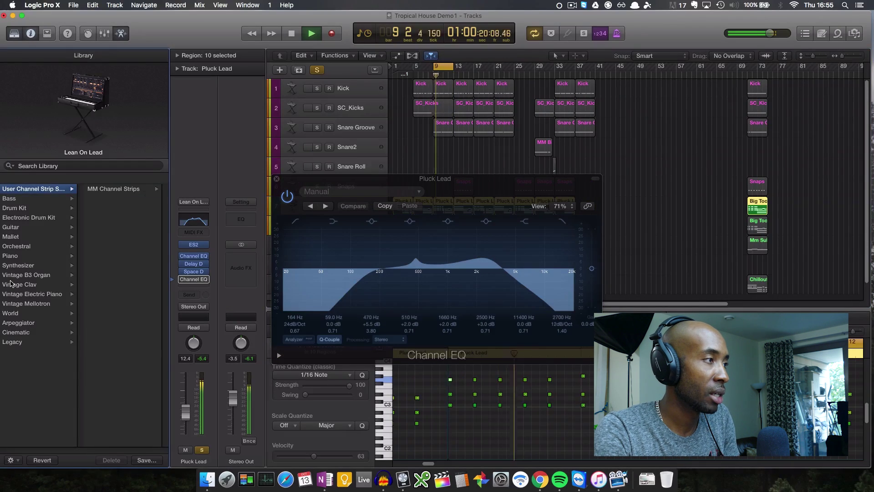
pyautogui.click(15, 36)
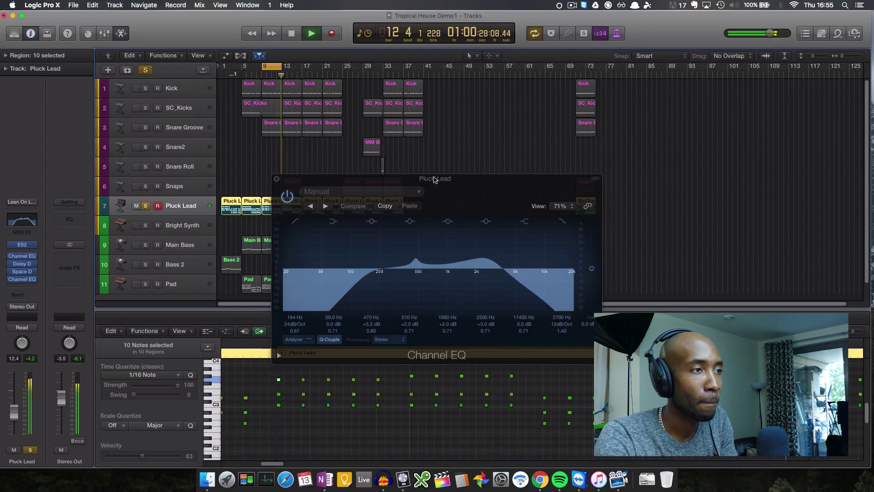
# Stop the Pluck Lead audition, closing its EQ window, and solo the Pad track alongside it
pyautogui.click(278, 180)
pyautogui.click(291, 34)
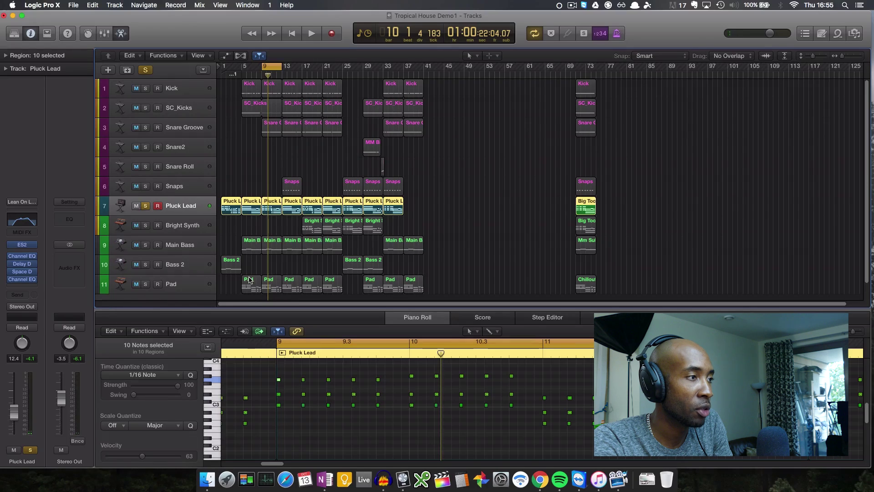
pyautogui.click(145, 284)
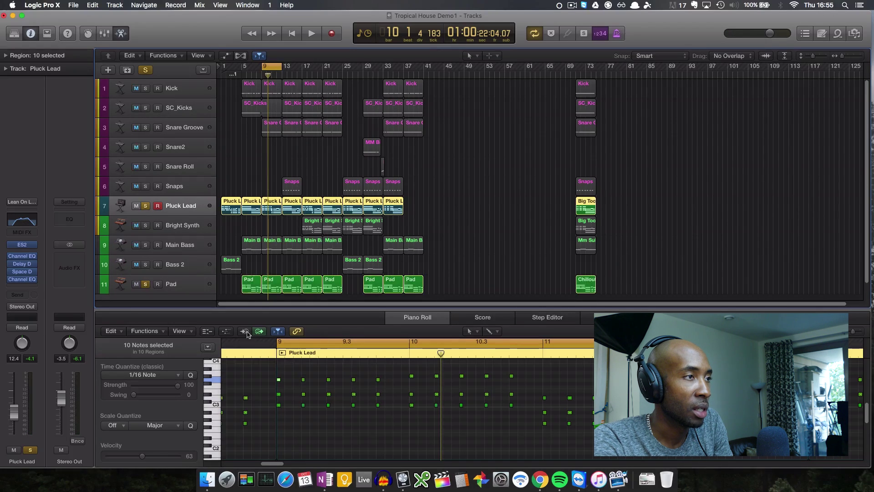
# Take the Pluck Lead out of solo and play the Pad alone within the cycle
pyautogui.click(146, 206)
pyautogui.click(311, 33)
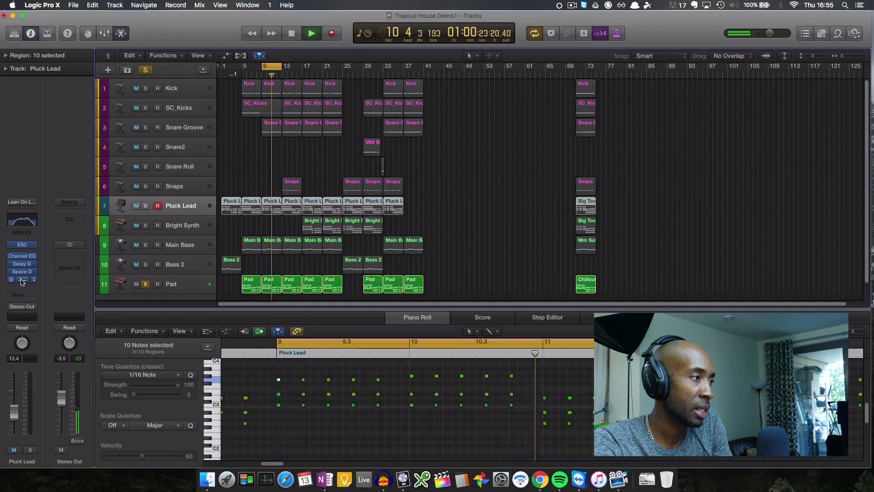
pyautogui.click(24, 246)
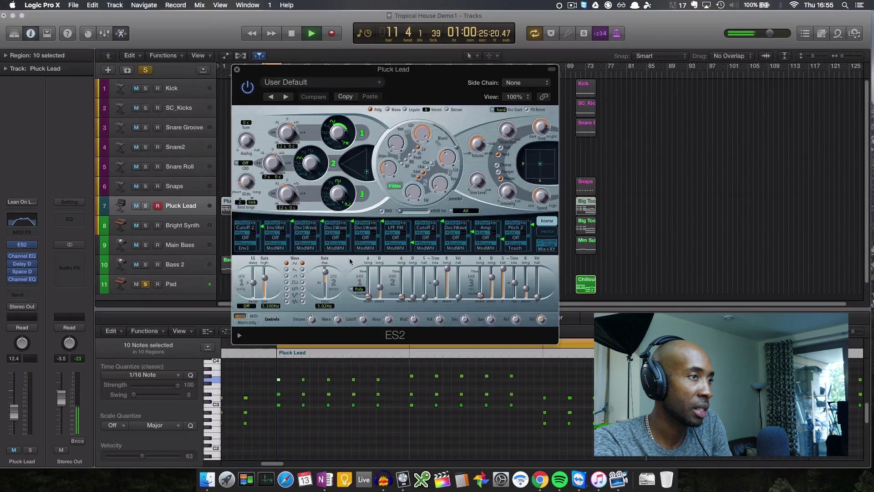
pyautogui.click(236, 69)
# Select the Pad track and look over its Retro Synth instrument while it plays, closing its window
pyautogui.click(177, 283)
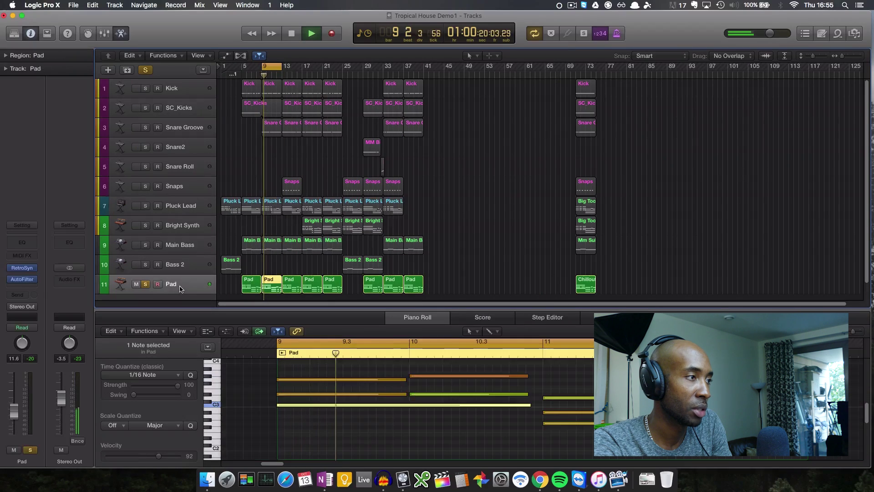
pyautogui.click(22, 269)
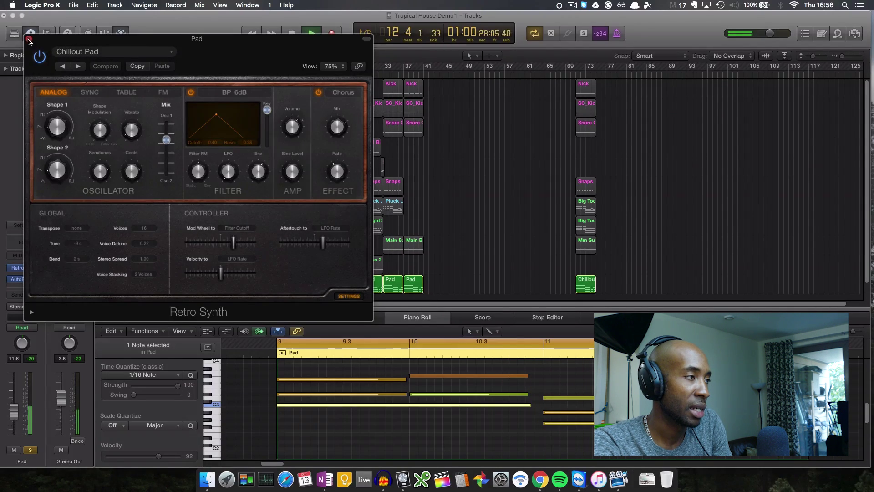
pyautogui.click(29, 40)
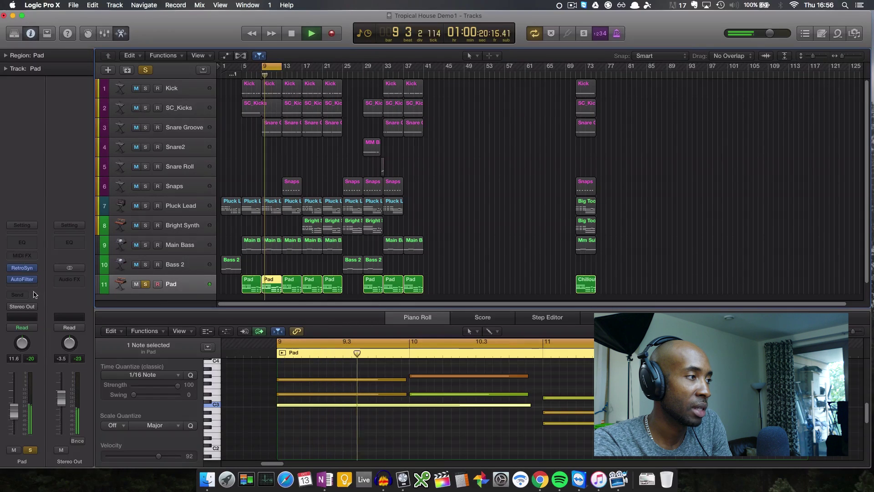
# Audition the Pad with its AutoFilter bypassed and re-enabled, moving the plug-in window clear of the channel strip and closing it
pyautogui.moveTo(28, 283)
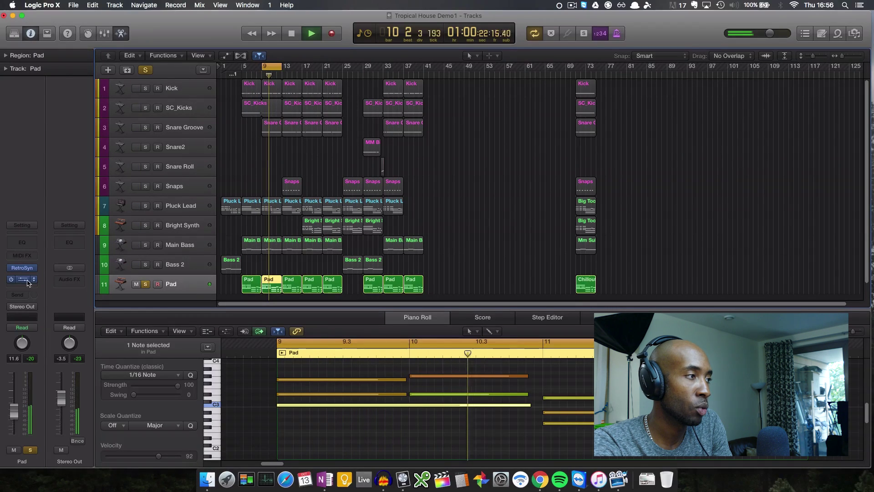
pyautogui.click(25, 280)
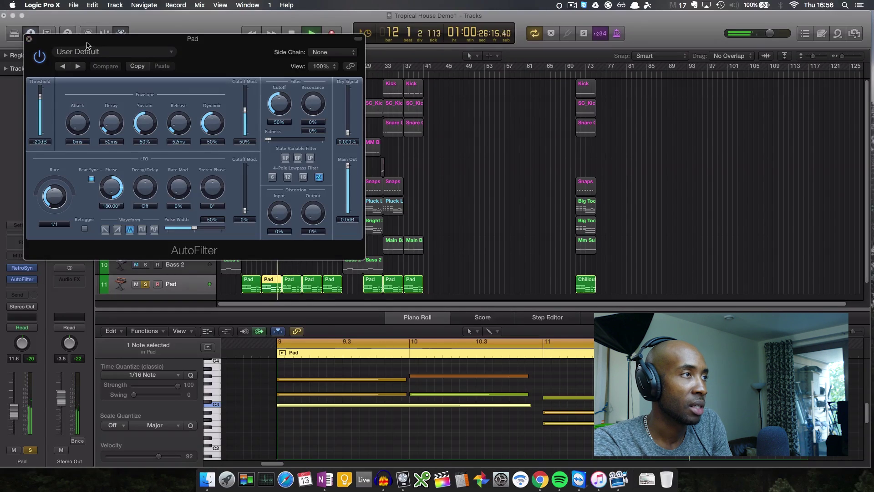
pyautogui.moveTo(87, 44); pyautogui.dragTo(279, 47)
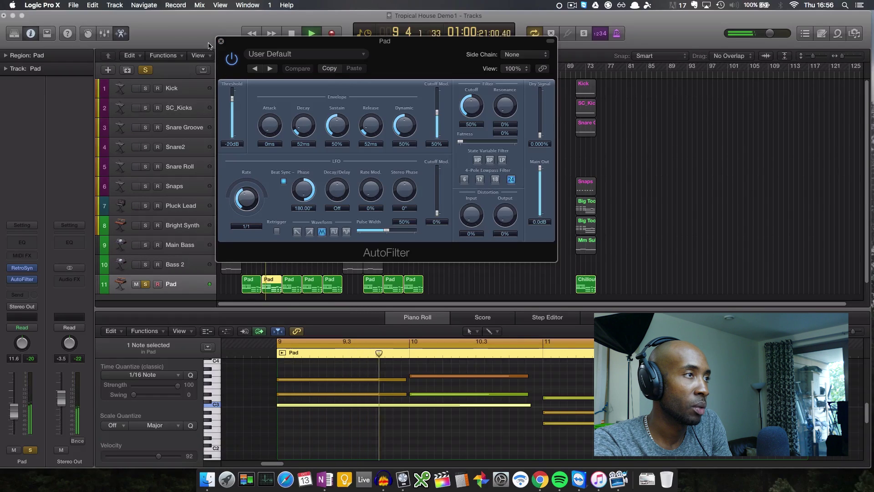
pyautogui.click(231, 59)
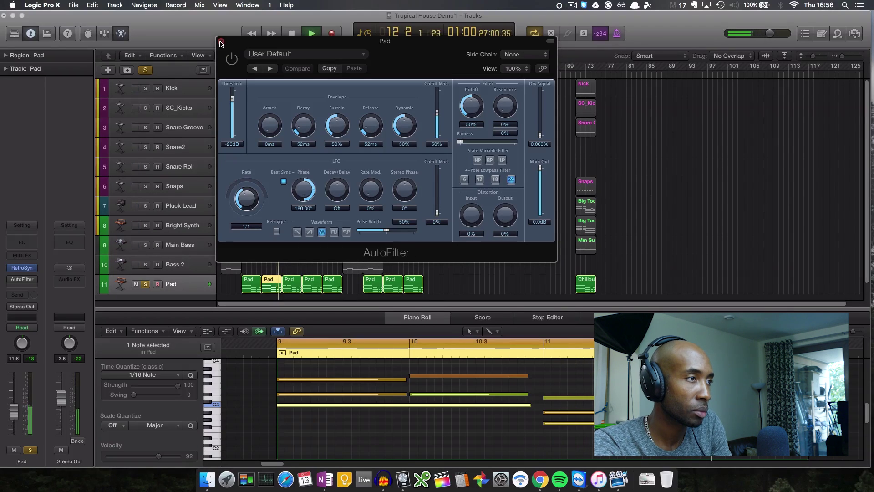
pyautogui.click(232, 58)
pyautogui.click(222, 42)
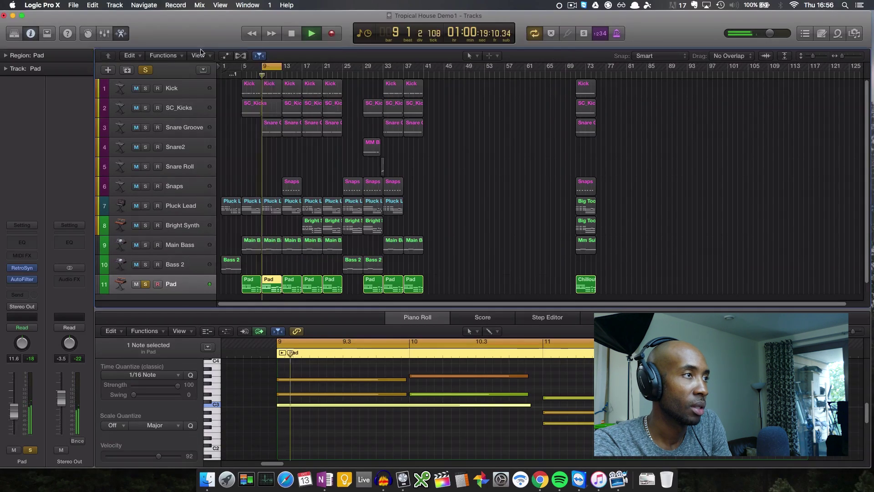
# Stop the Pad audition, solo the Kick alongside it and play both tracks
pyautogui.press('space')
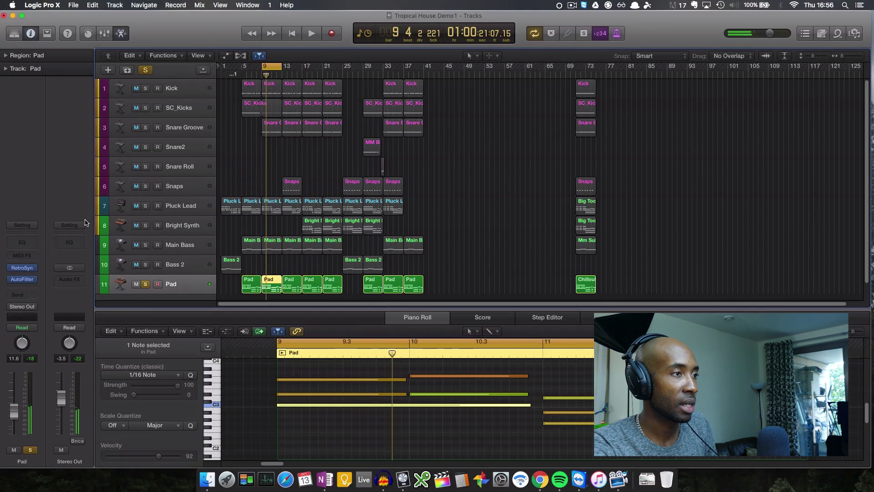
pyautogui.click(172, 89)
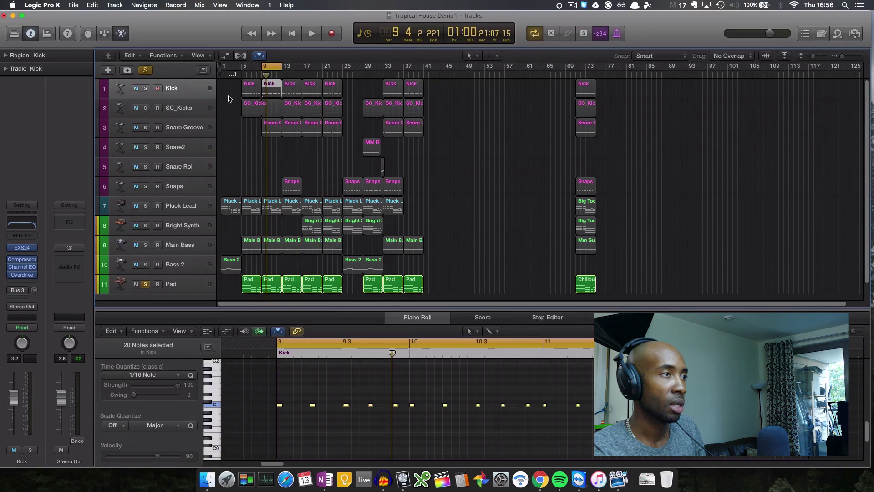
pyautogui.click(144, 89)
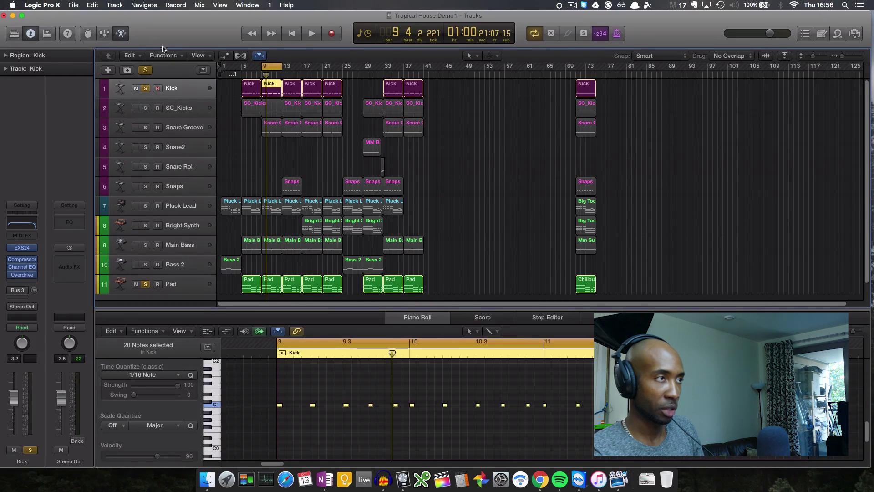
pyautogui.press('space')
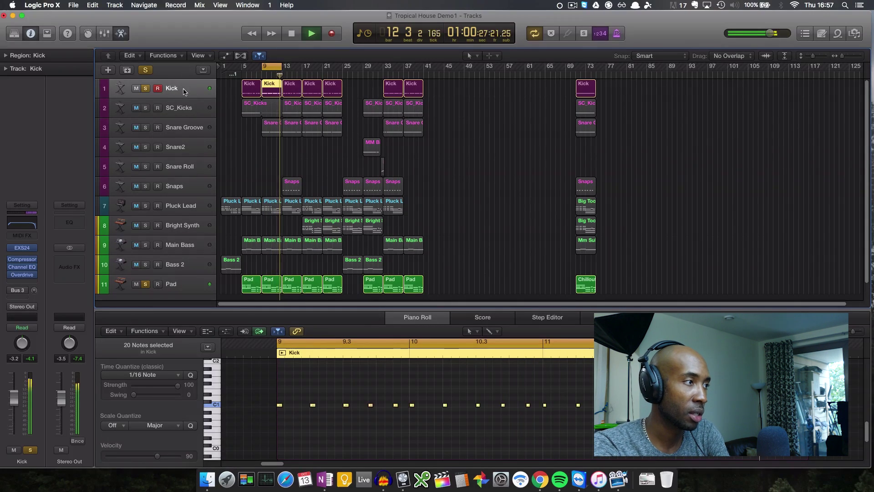
# Look over the Kick's Compressor settings, close its window and switch the Compressor on while the cycle plays
pyautogui.click(20, 266)
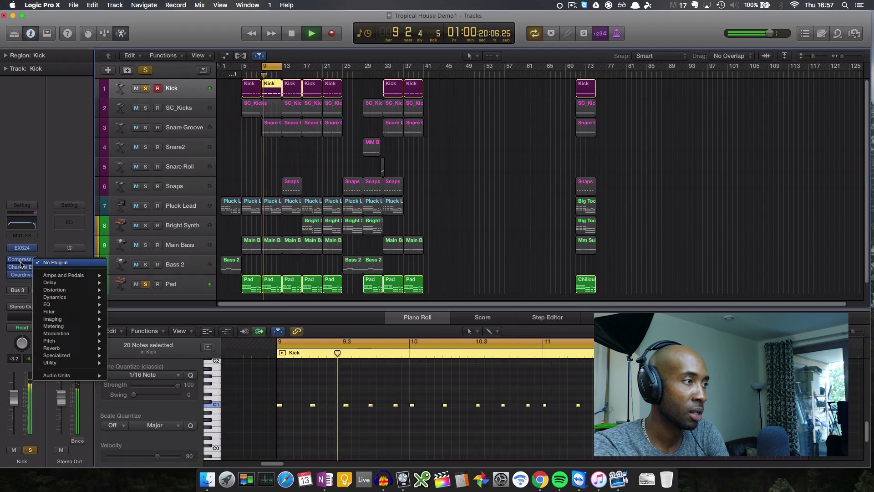
pyautogui.click(28, 274)
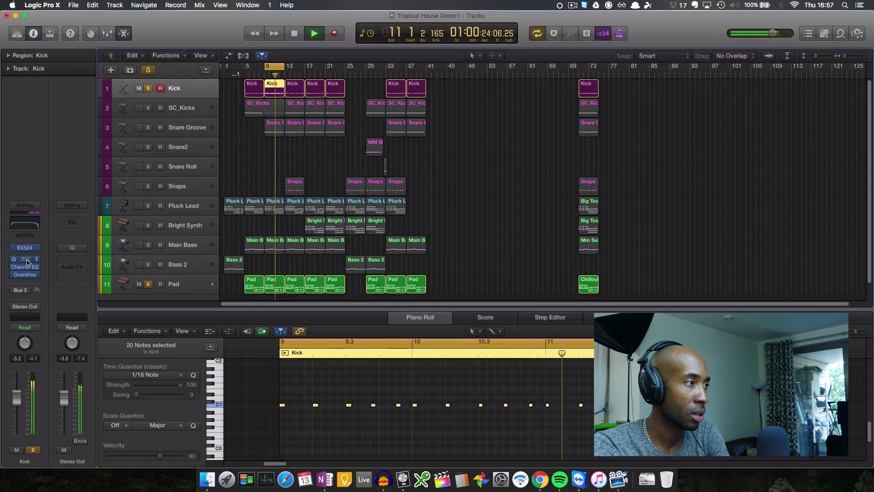
pyautogui.click(28, 260)
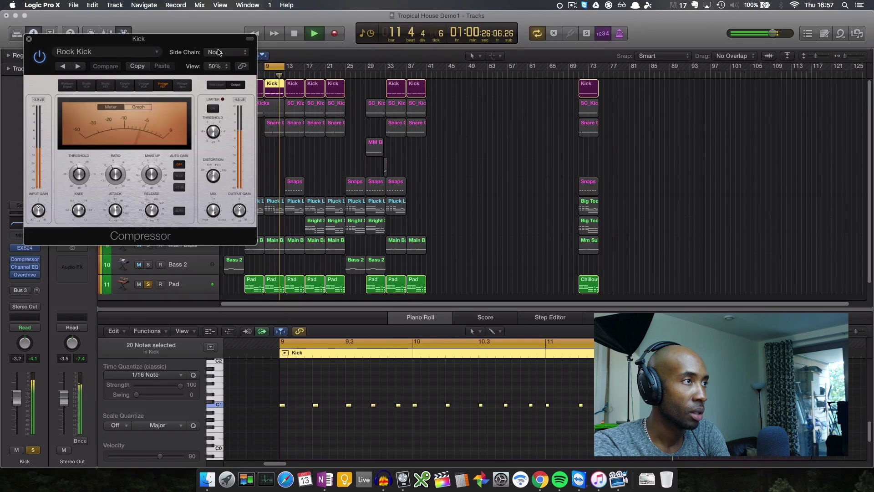
pyautogui.click(29, 40)
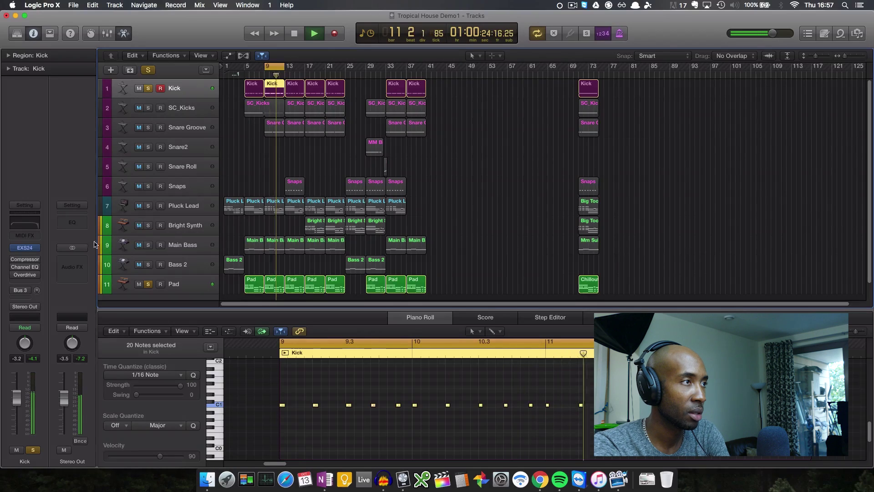
pyautogui.click(13, 259)
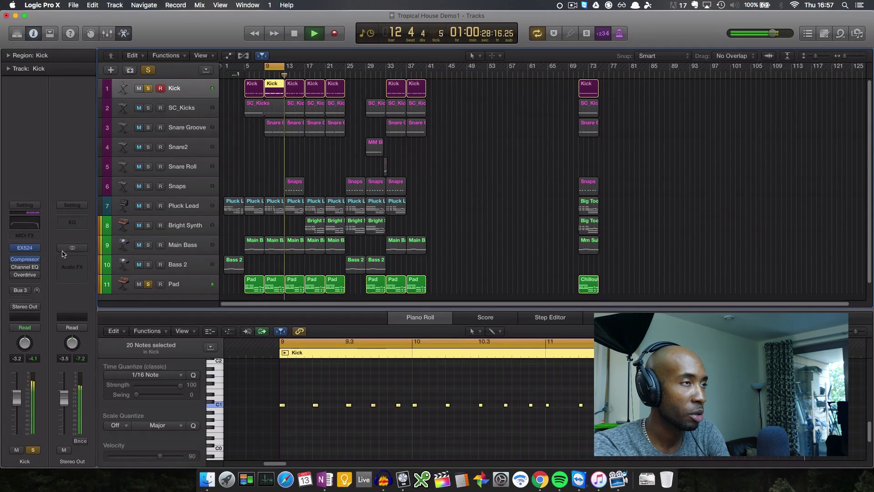
# Switch on the Kick's Channel EQ and set its low-cut filter to 39 Hz, closing the EQ window
pyautogui.moveTo(15, 271)
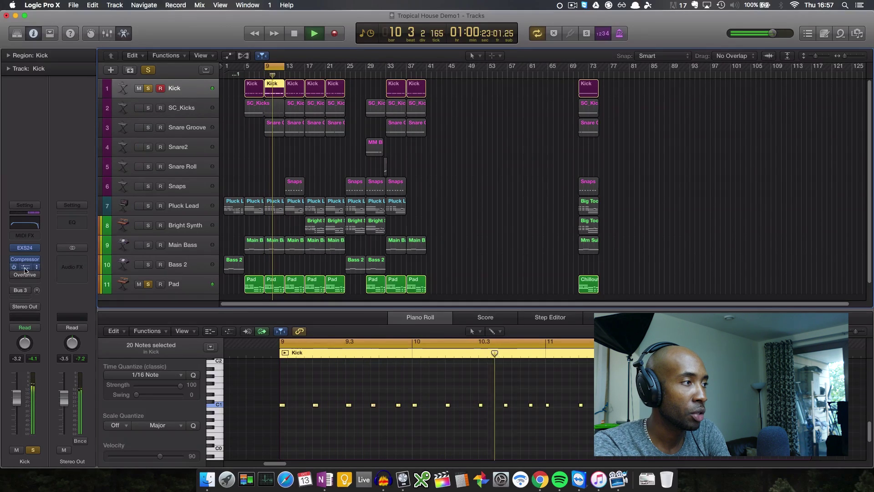
pyautogui.click(24, 267)
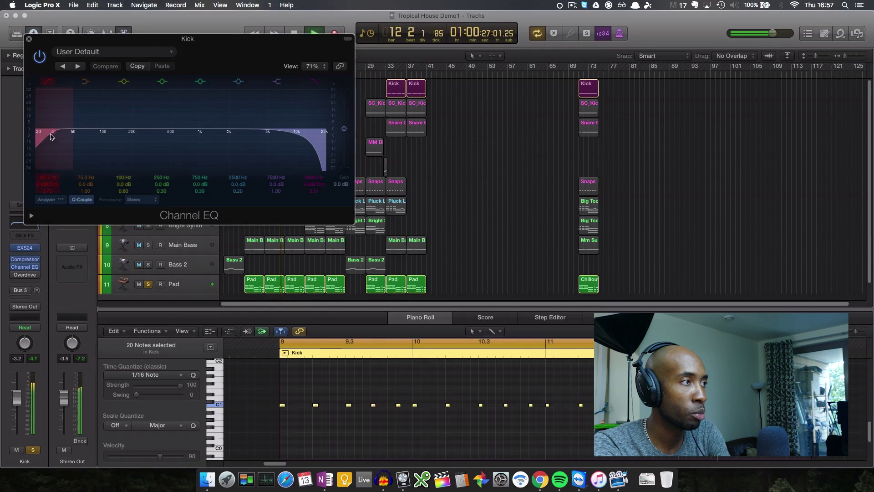
pyautogui.moveTo(53, 135); pyautogui.dragTo(66, 133)
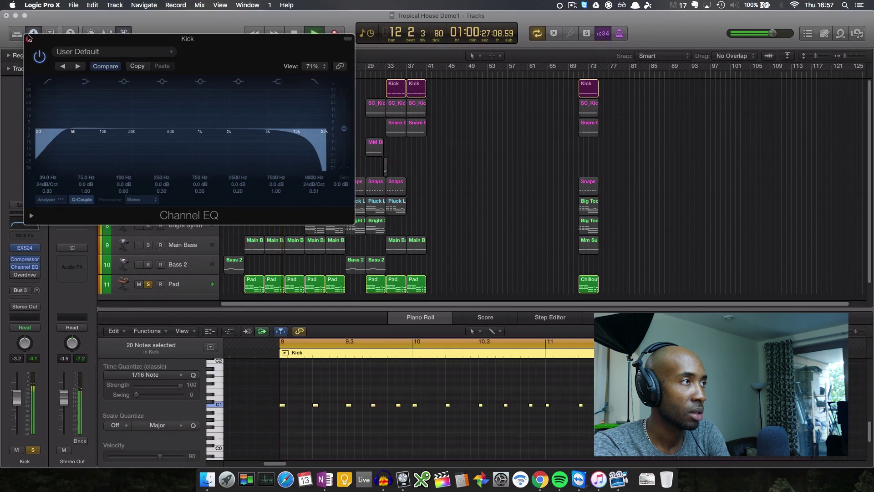
pyautogui.click(28, 37)
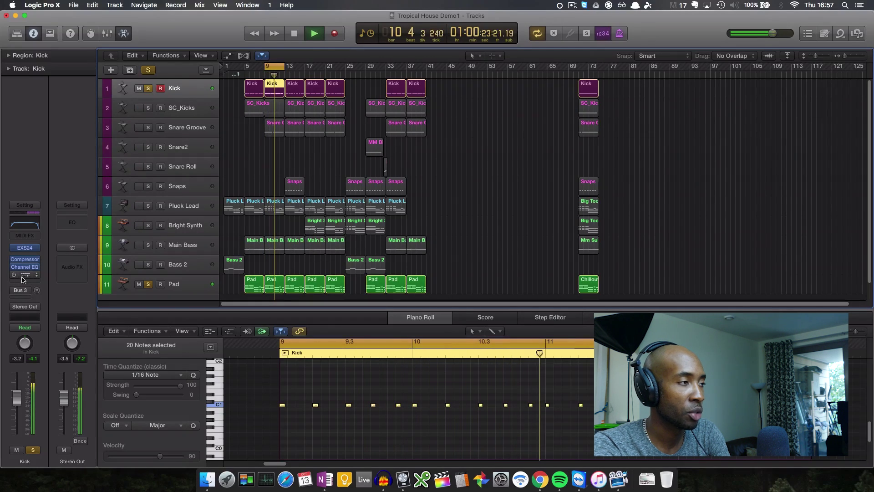
# Open the Kick's Overdrive, switch it on during playback and close its window
pyautogui.click(17, 276)
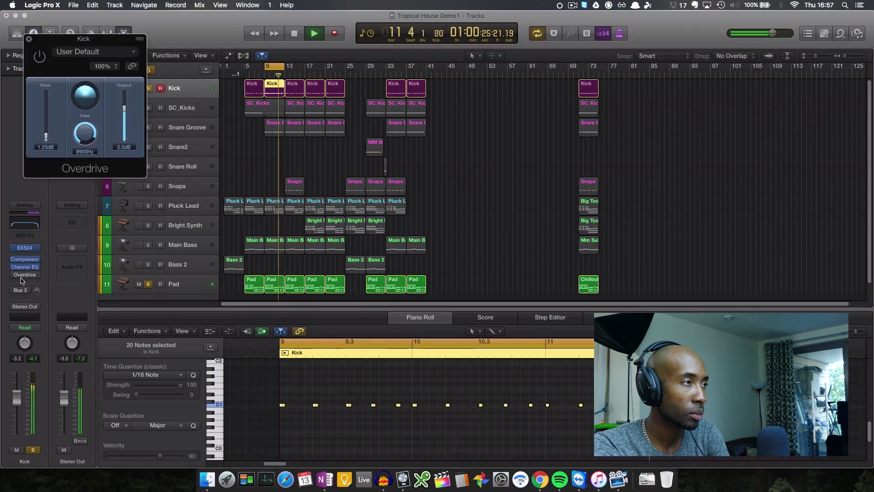
pyautogui.click(14, 275)
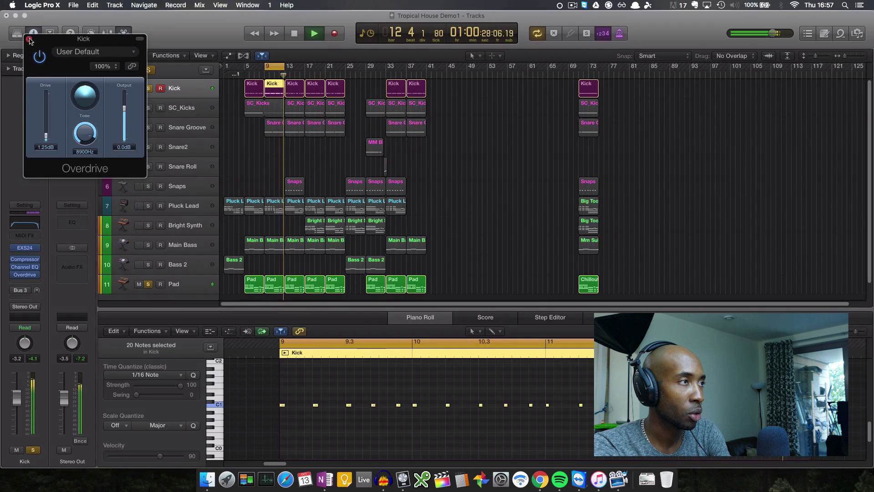
pyautogui.click(29, 41)
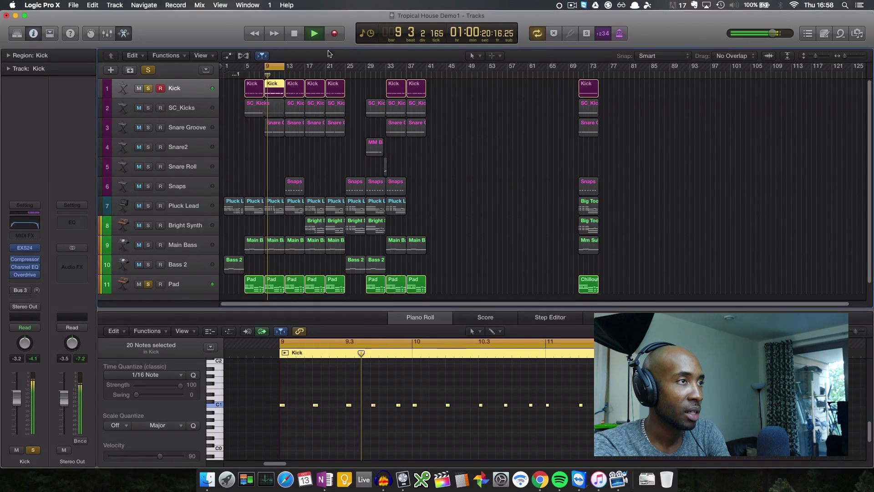
# Stop playback and move the playhead back to bar 1
pyautogui.press('space')
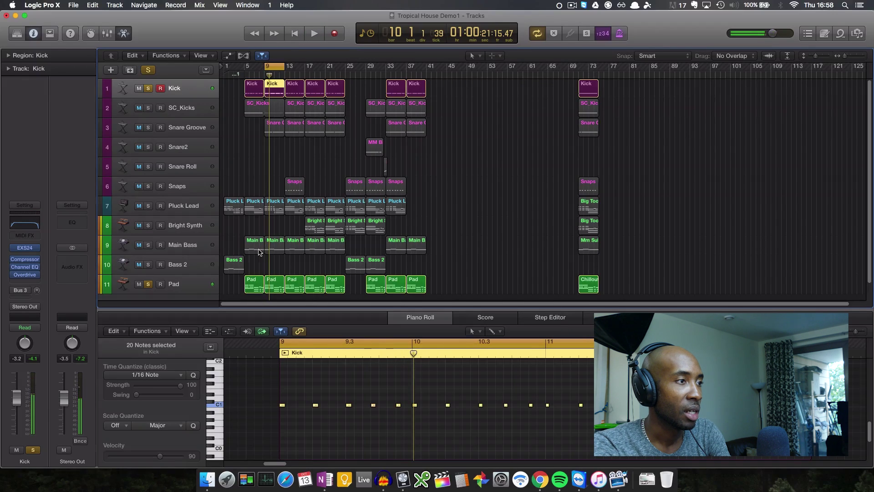
pyautogui.moveTo(247, 71); pyautogui.dragTo(223, 71)
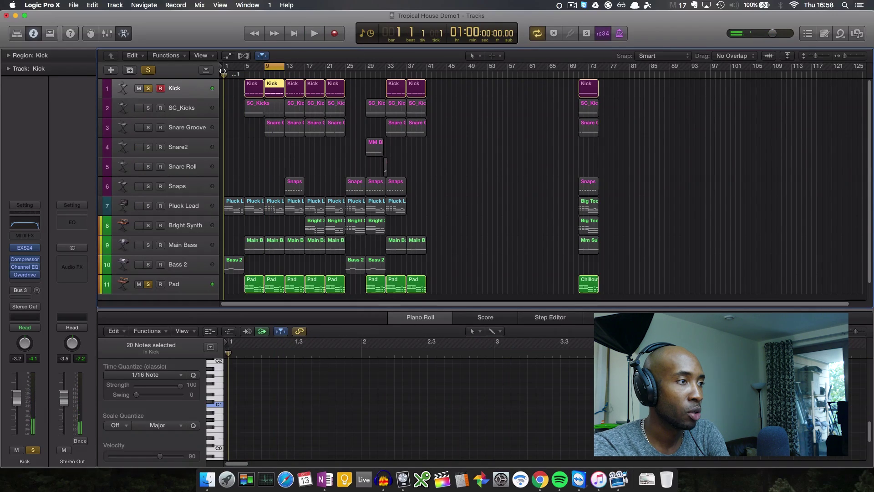
# Solo the Bass 2 track with the Kick and Pad, and look over its ES2 synth
pyautogui.click(190, 269)
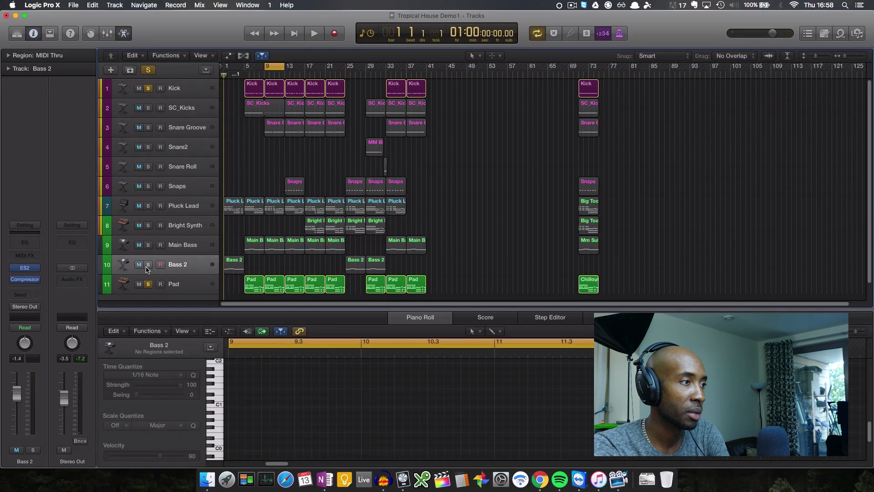
pyautogui.click(148, 265)
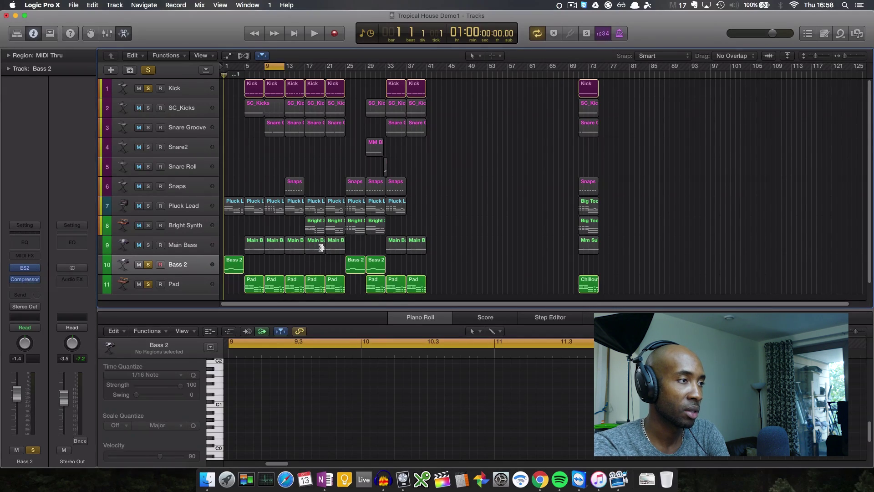
pyautogui.click(25, 269)
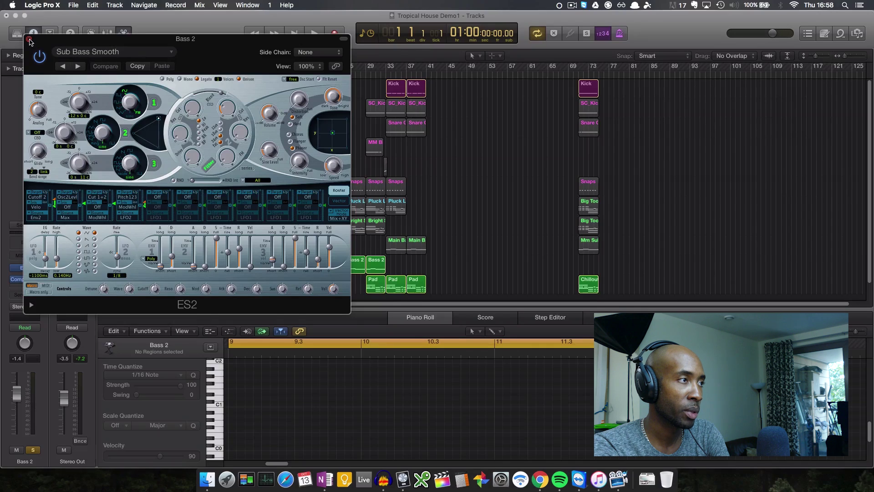
pyautogui.click(29, 40)
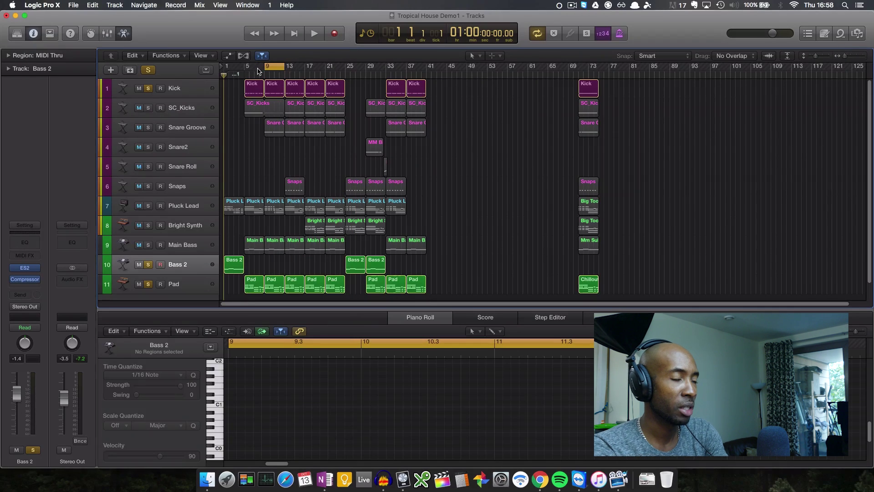
# Turn off the playback cycle and play the soloed Kick, Bass 2 and Pad from bar 1
pyautogui.click(314, 33)
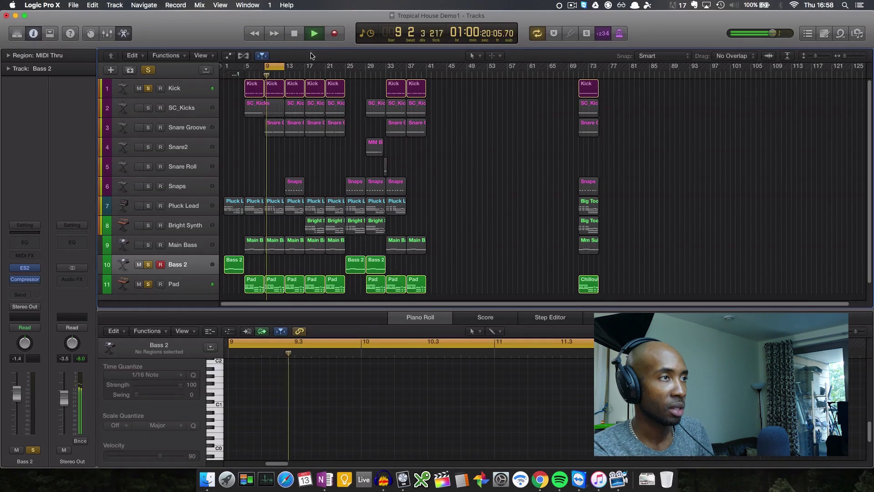
pyautogui.click(294, 33)
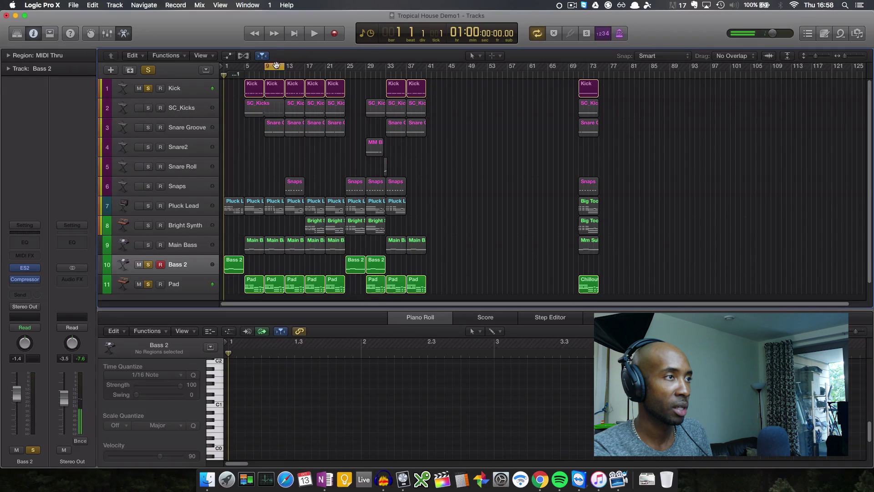
pyautogui.click(278, 66)
pyautogui.press('space')
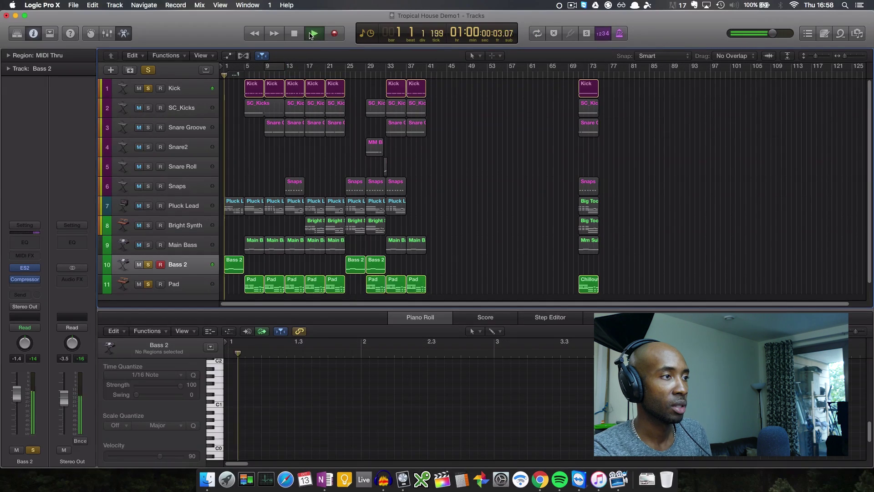
# Solo the Main Bass in place of Bass 2 during playback, trying the Pluck Lead in solo too, and stop playback
pyautogui.click(148, 206)
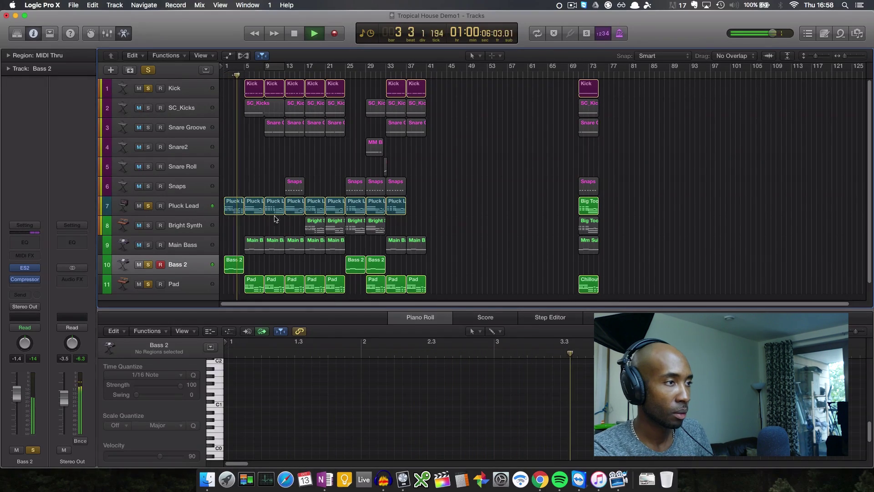
pyautogui.click(149, 245)
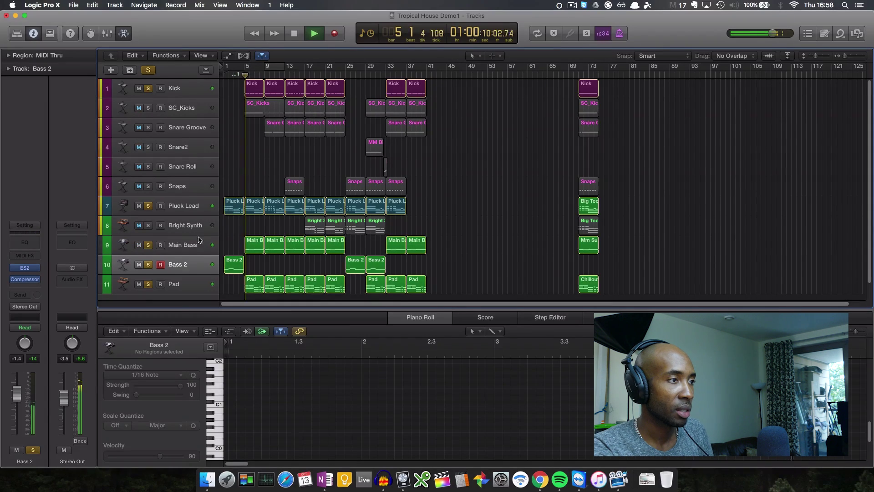
pyautogui.click(148, 246)
pyautogui.click(148, 245)
pyautogui.click(148, 265)
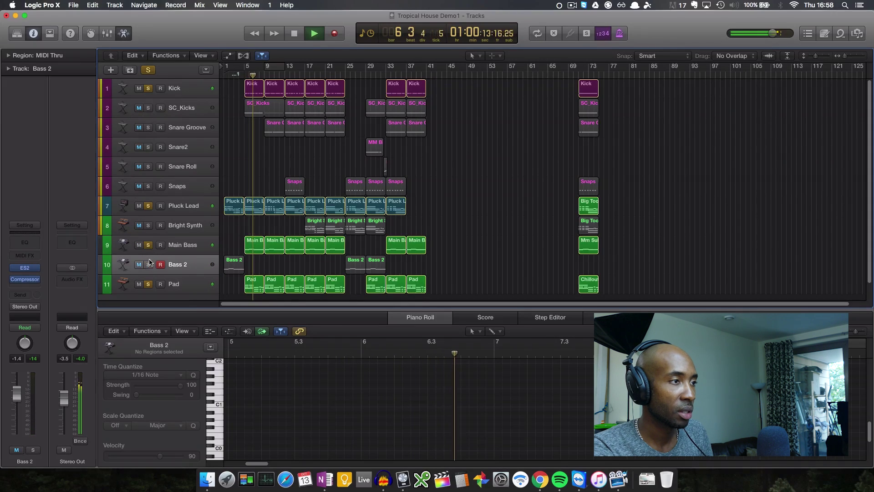
pyautogui.click(148, 207)
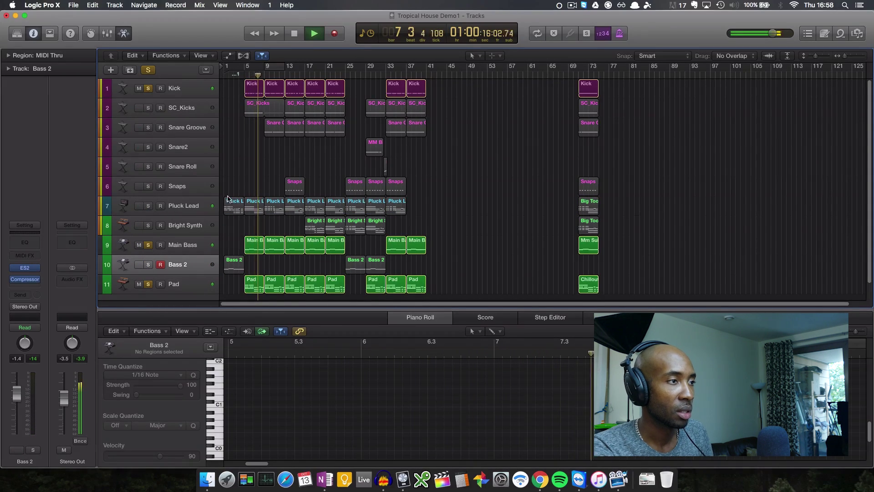
pyautogui.press('space')
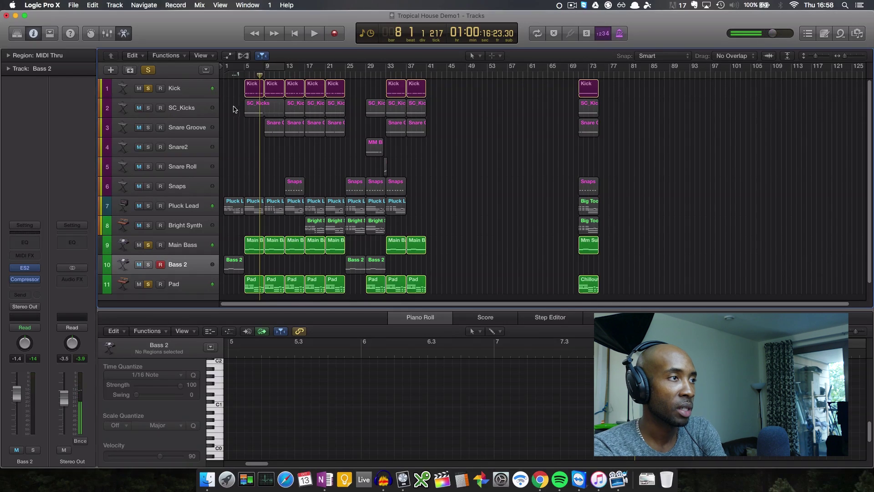
# Compare the notes of the Kick and SC_Kicks regions at bar 5 and solo the SC_Kicks track
pyautogui.click(251, 84)
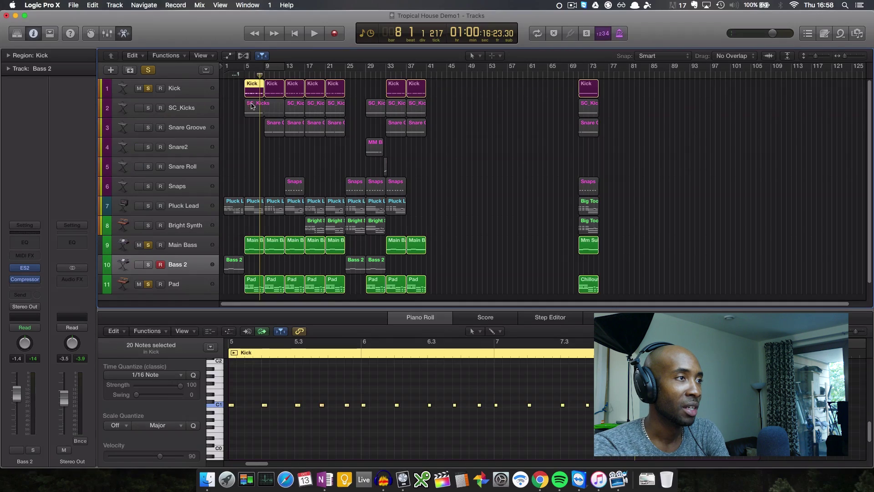
pyautogui.click(252, 105)
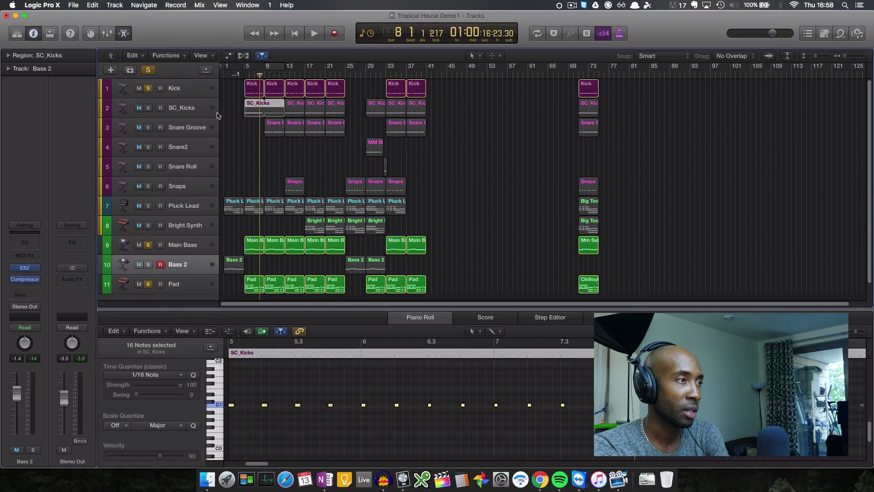
pyautogui.click(176, 110)
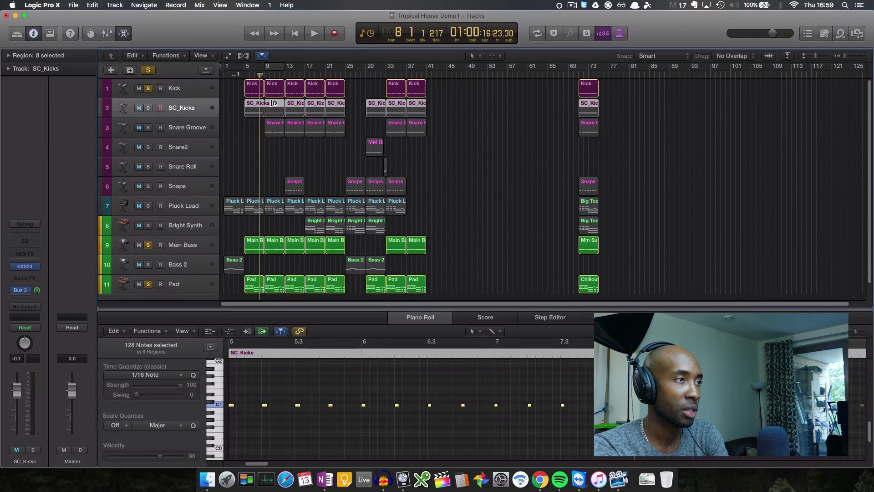
pyautogui.press('Tab')
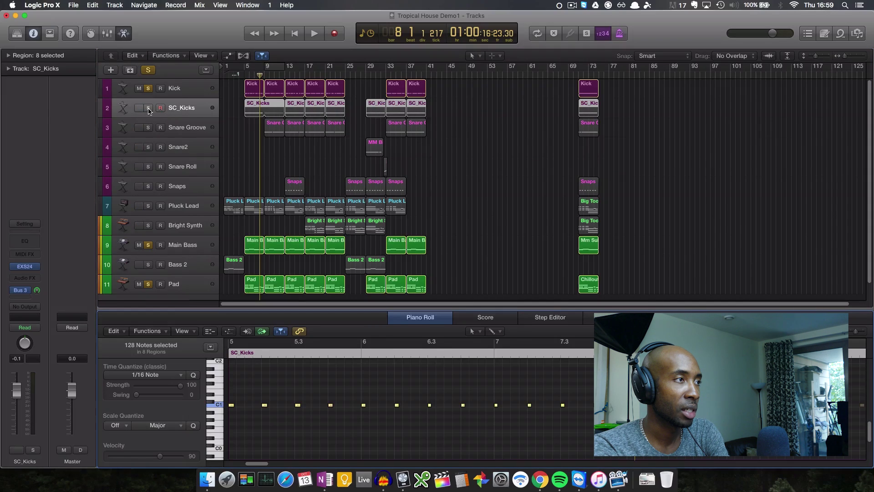
pyautogui.click(149, 109)
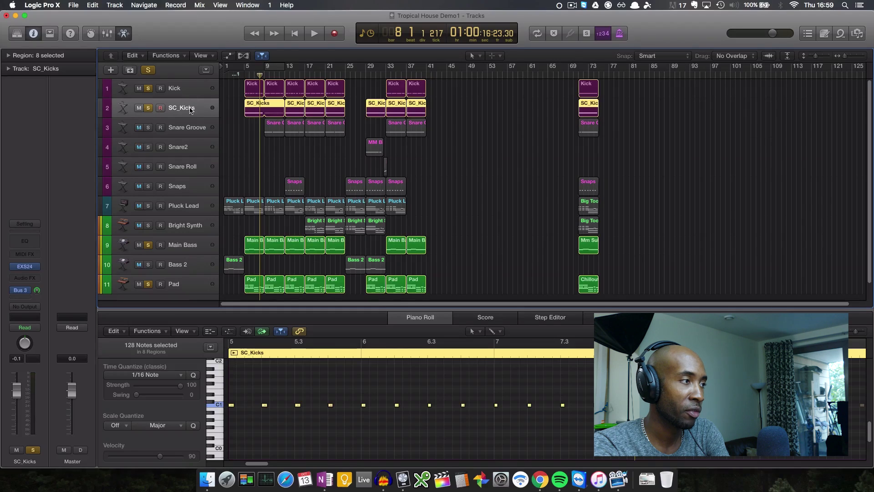
# Trace the SC_Kicks track's Bus 3 send to the Aux 2 (kick) channel in the mixer, and close the mixer
pyautogui.moveTo(37, 272)
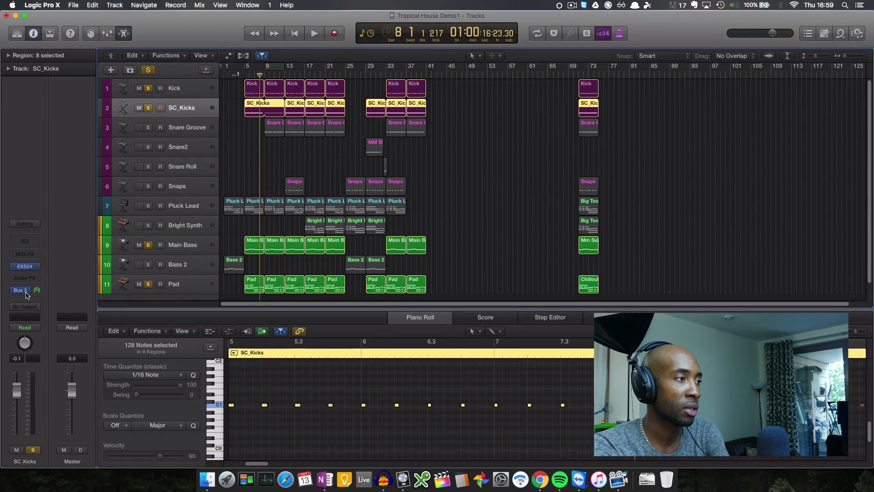
pyautogui.moveTo(26, 295)
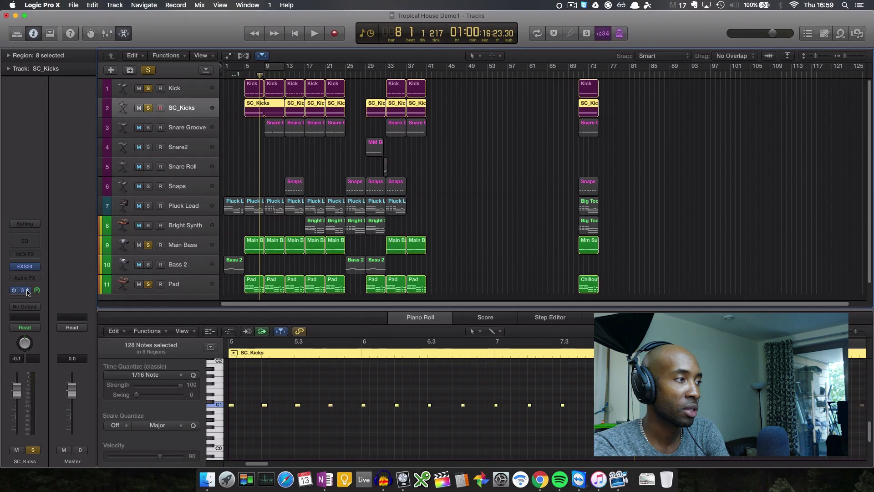
pyautogui.click(27, 294)
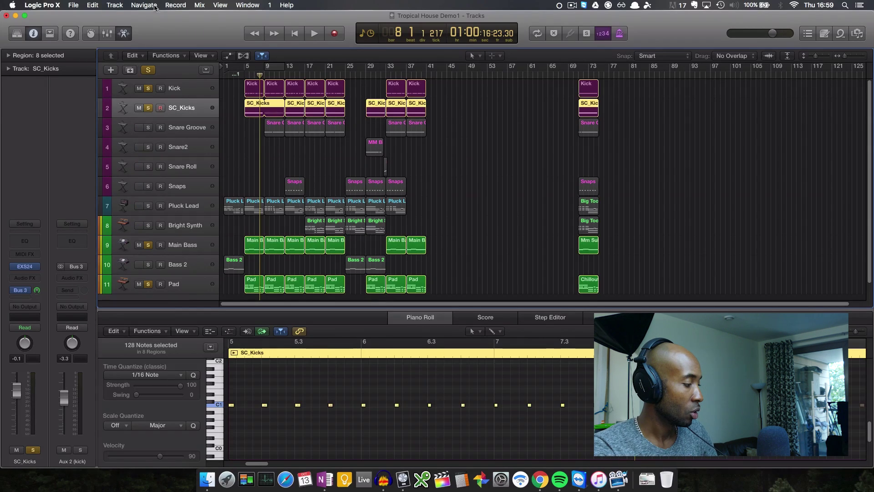
pyautogui.press('super+2')
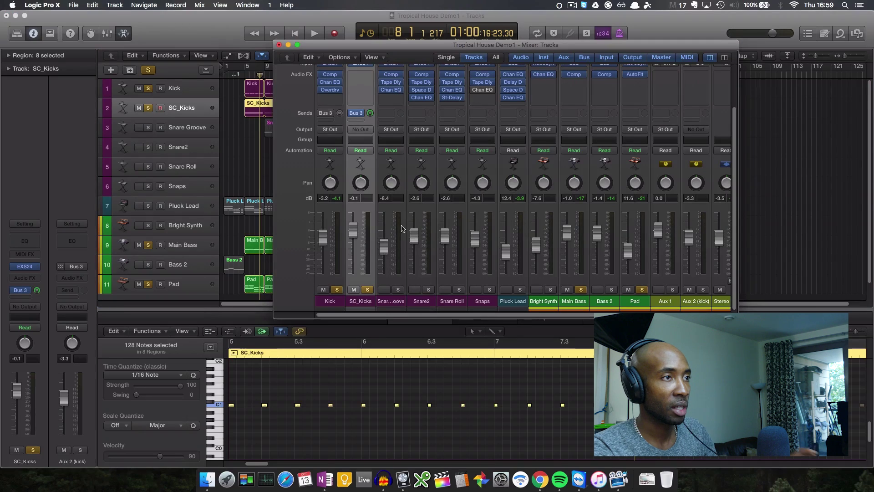
pyautogui.click(696, 301)
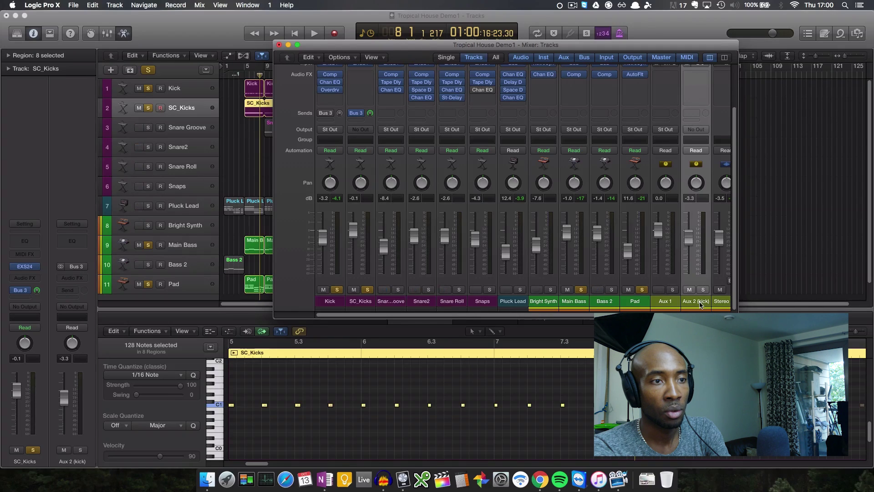
pyautogui.scroll(3, 703, 282)
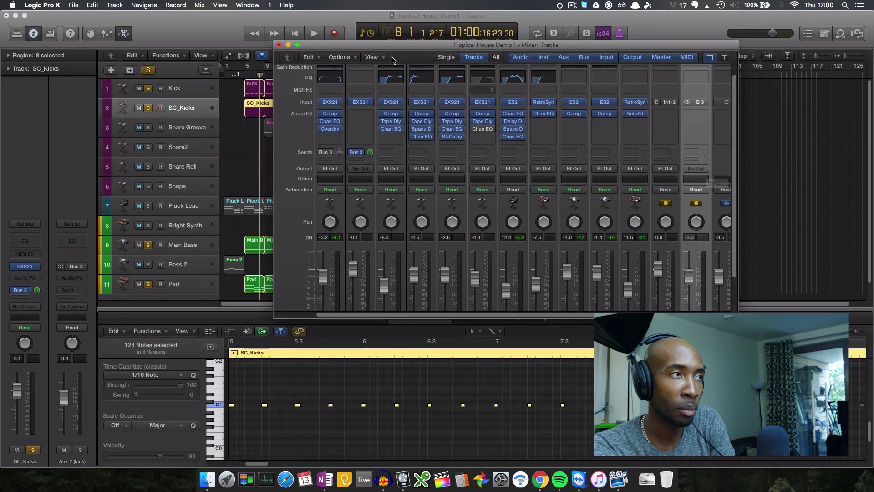
pyautogui.click(279, 45)
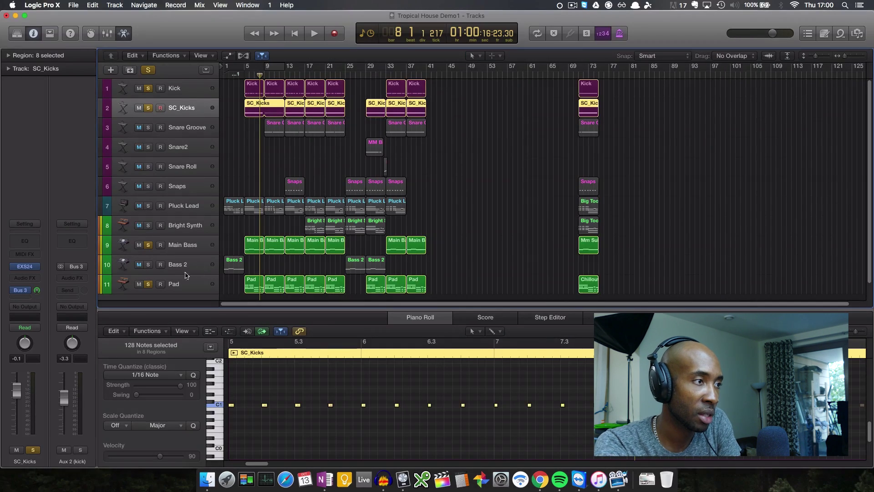
# Open the Main Bass's Compressor and view its side chain source options, keeping Bus 3
pyautogui.click(182, 248)
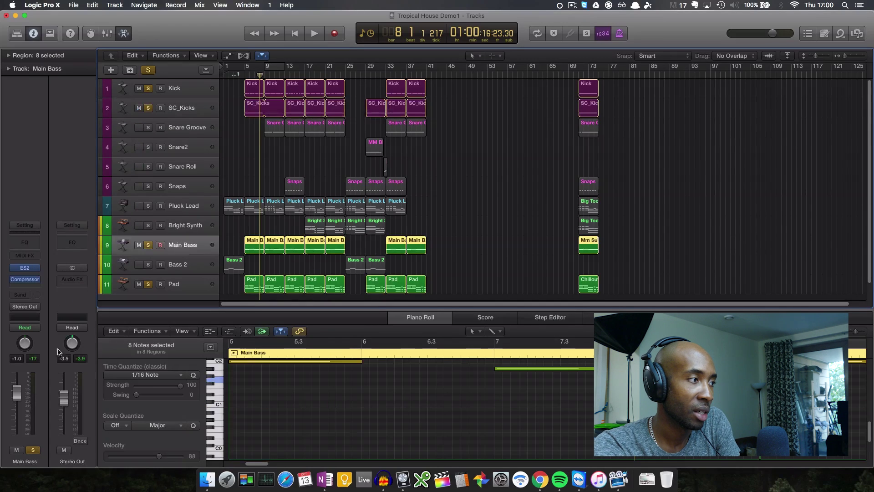
pyautogui.click(25, 280)
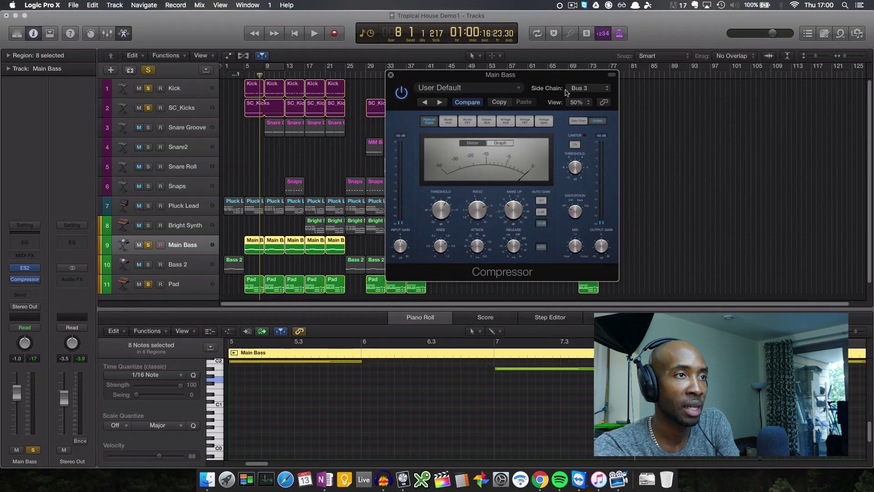
pyautogui.click(581, 93)
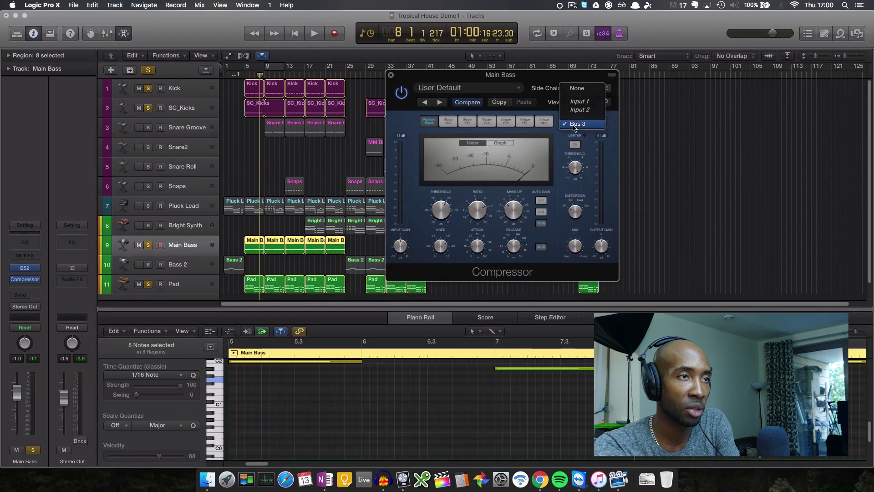
pyautogui.click(566, 81)
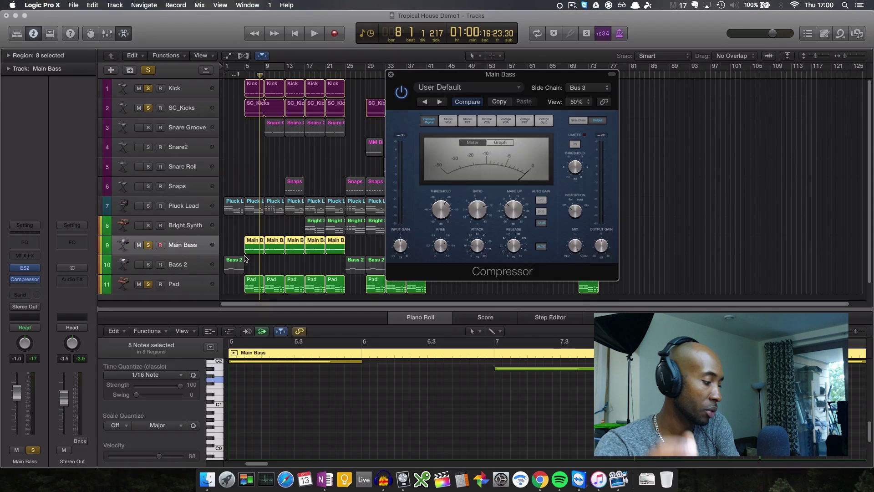
# Play the Main Bass with SC_Kicks muted and unmuted to compare the sidechain effect, and close the Compressor after stopping
pyautogui.press('space')
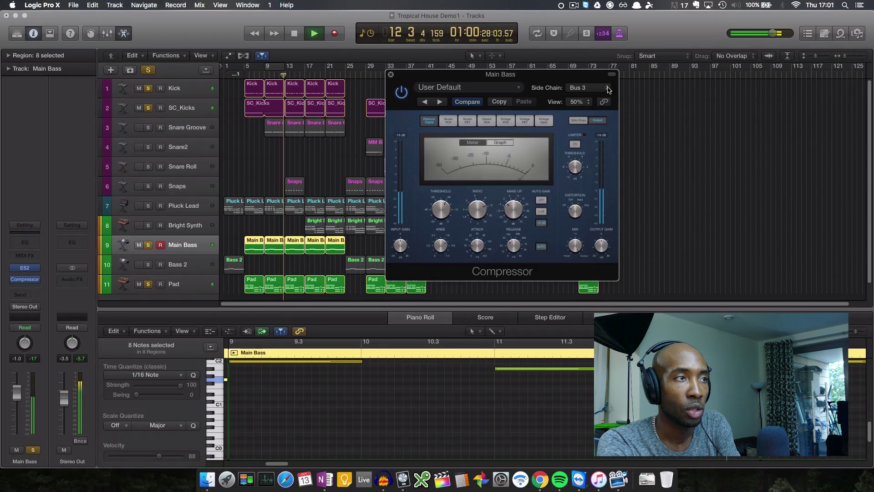
pyautogui.click(139, 108)
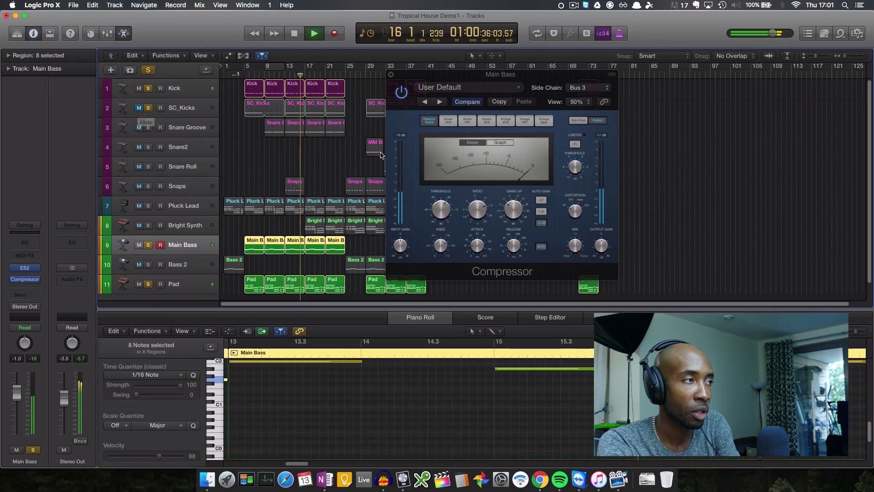
pyautogui.click(140, 109)
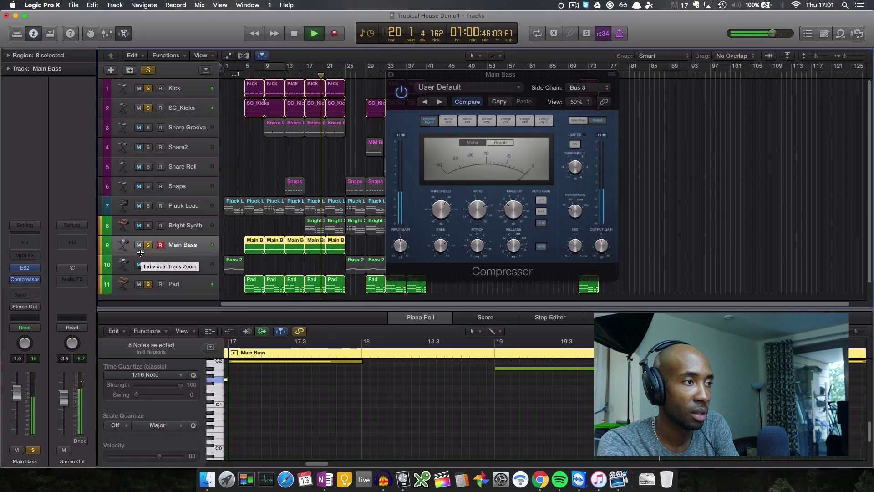
pyautogui.click(297, 35)
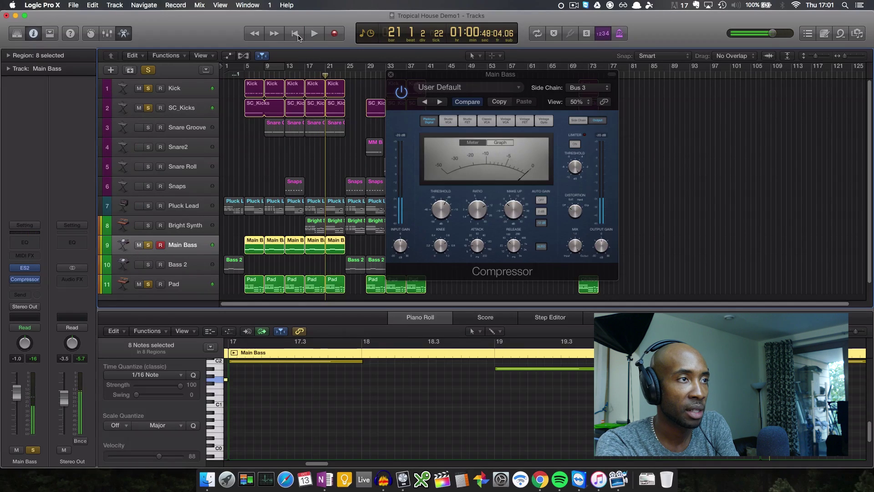
pyautogui.click(390, 76)
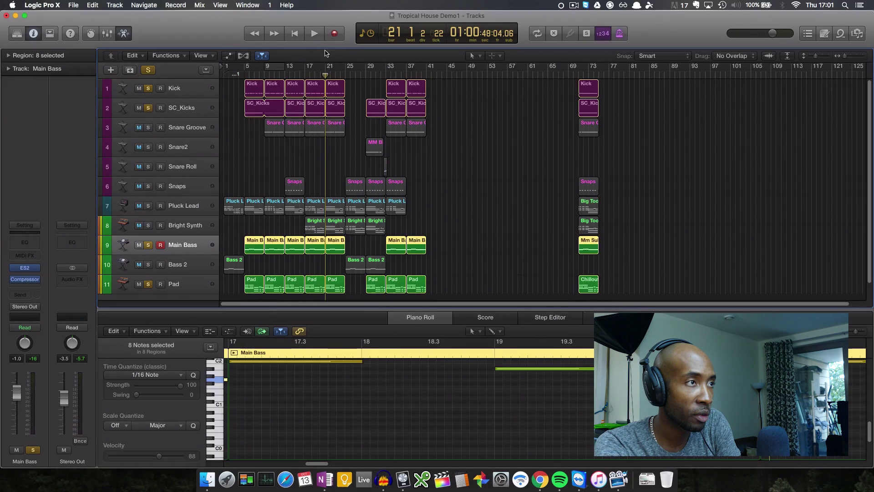
# Move the playhead to bar 9 and solo the Snare Groove in place of SC_Kicks, keeping the Kick soloed
pyautogui.moveTo(325, 74); pyautogui.dragTo(267, 73)
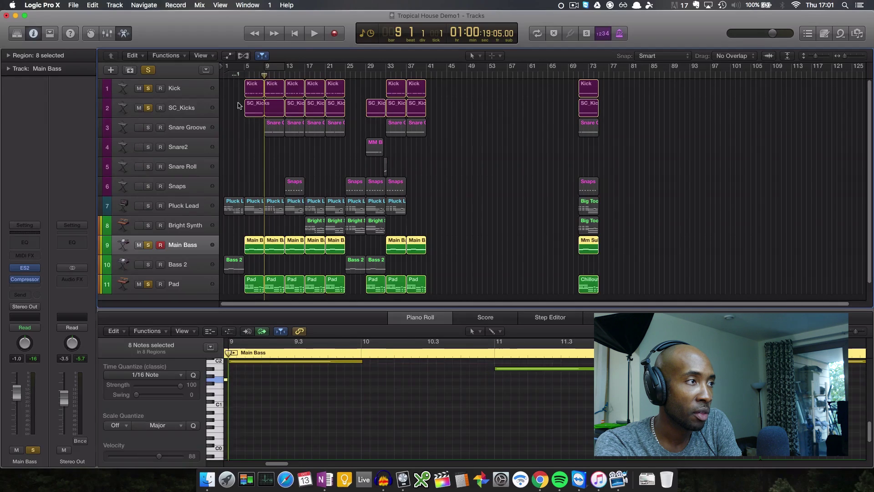
pyautogui.click(148, 127)
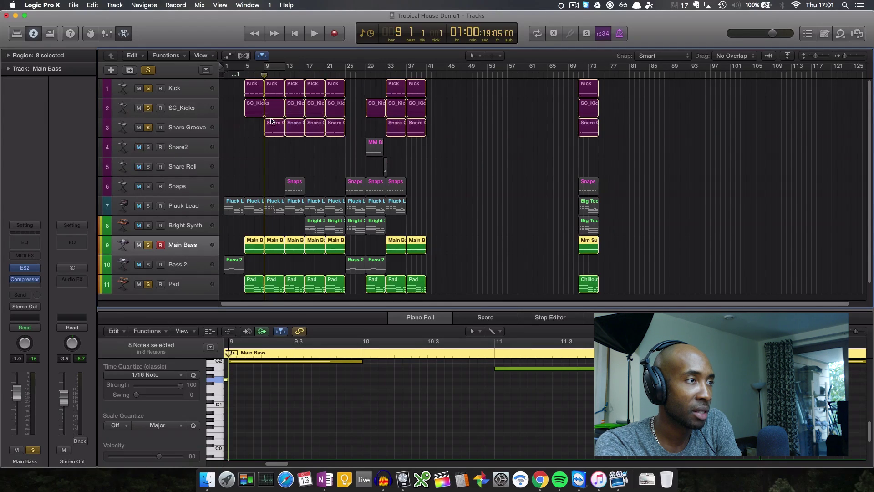
pyautogui.click(149, 89)
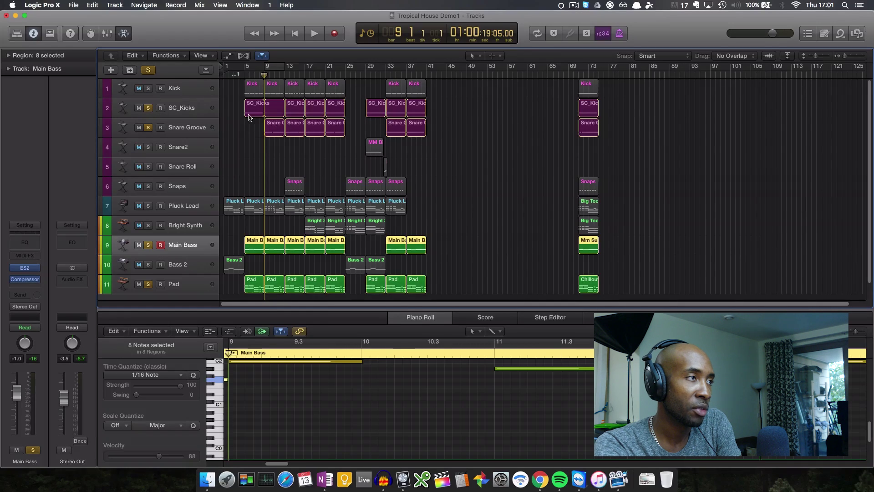
pyautogui.click(148, 108)
pyautogui.click(149, 90)
pyautogui.click(149, 89)
# Show the Snare Groove region at bar 9 in the piano roll, set the cycle range to it and play it
pyautogui.moveTo(26, 250)
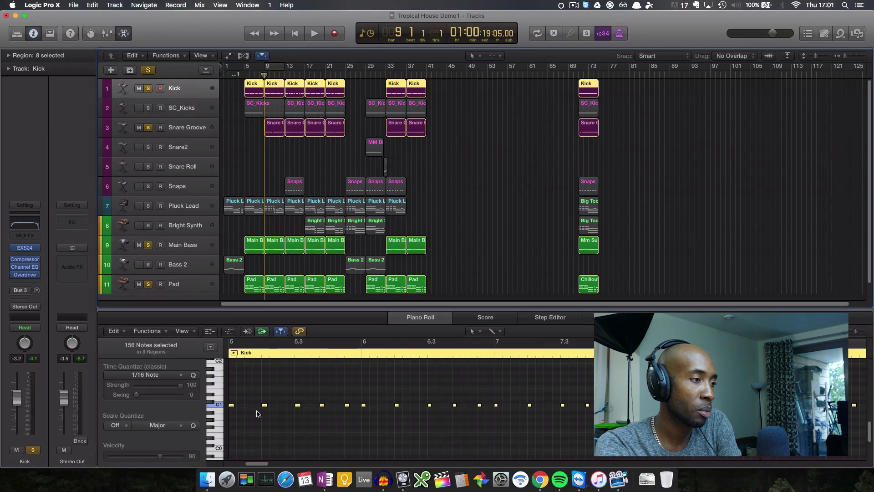
pyautogui.click(184, 128)
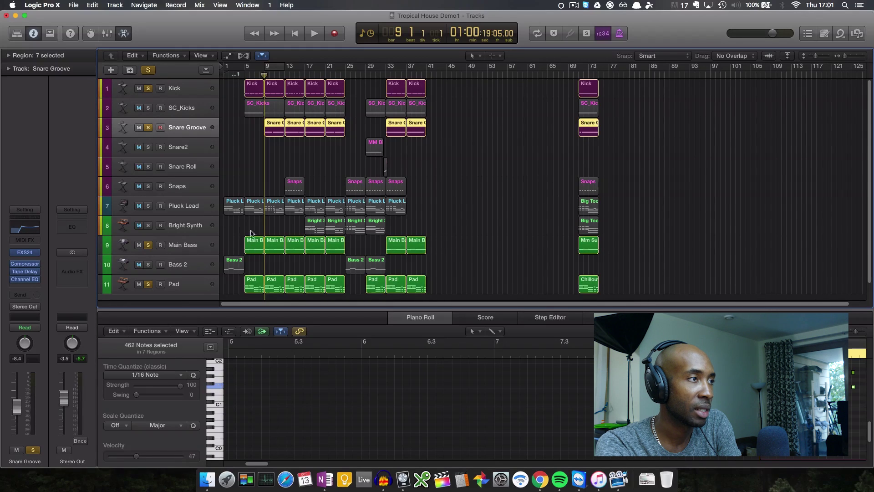
pyautogui.click(273, 131)
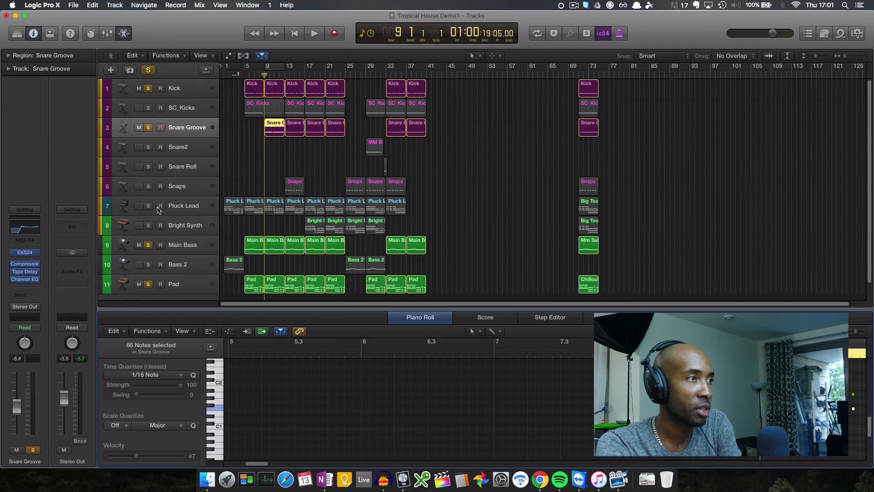
pyautogui.press('super+u')
pyautogui.press('space')
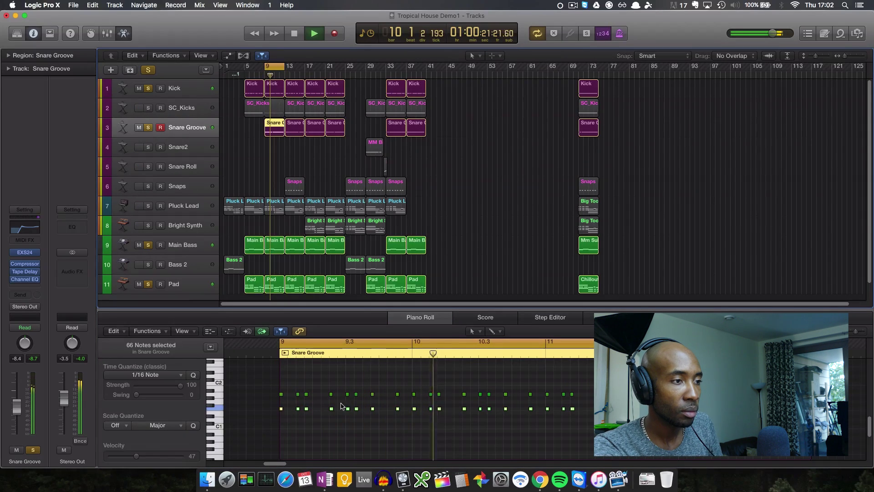
# Stop playback and select the Snare Groove notes on each of the two used pitches in turn
pyautogui.press('space')
pyautogui.click(218, 410)
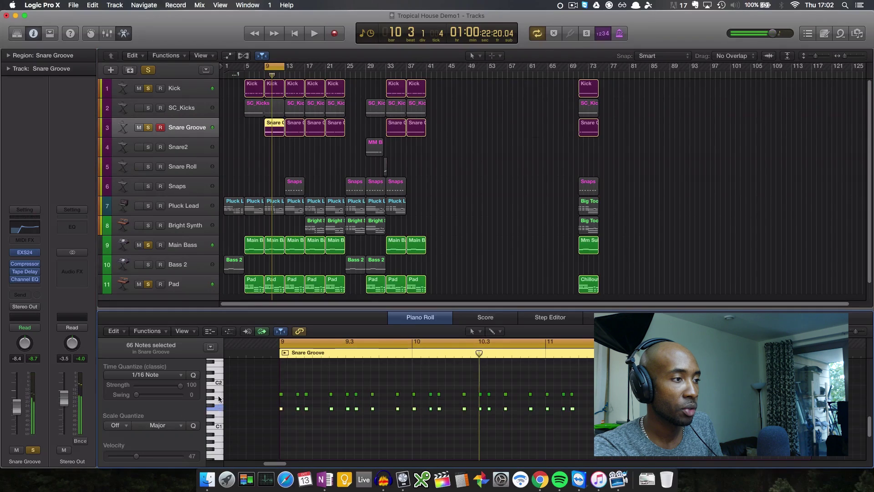
pyautogui.click(219, 396)
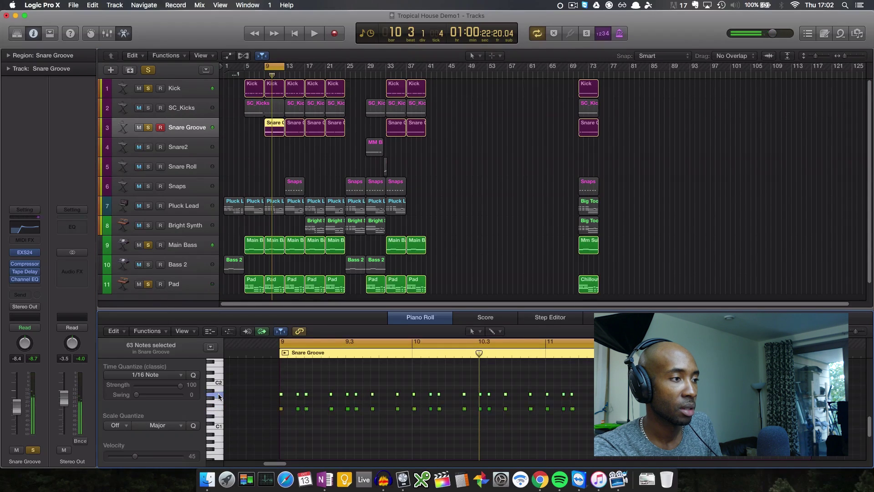
# Alternate between the Snare Groove's two used pitches on the piano roll keyboard to compare their snare sounds
pyautogui.click(217, 409)
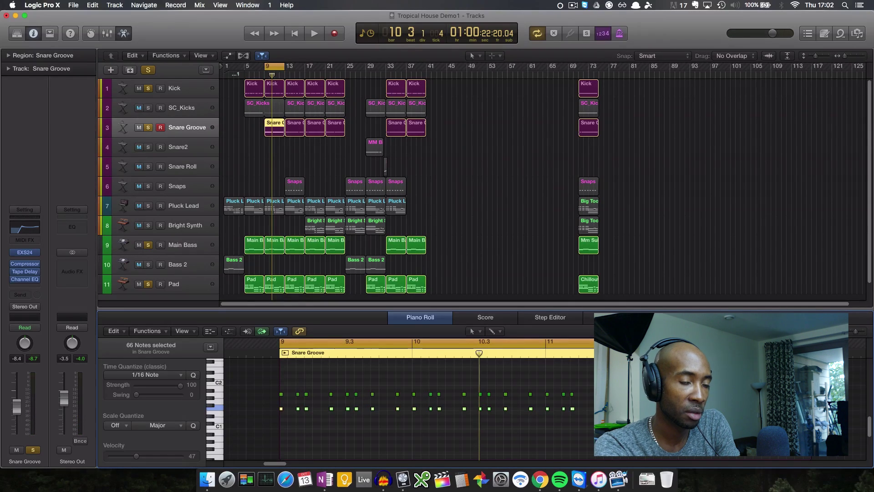
pyautogui.click(219, 395)
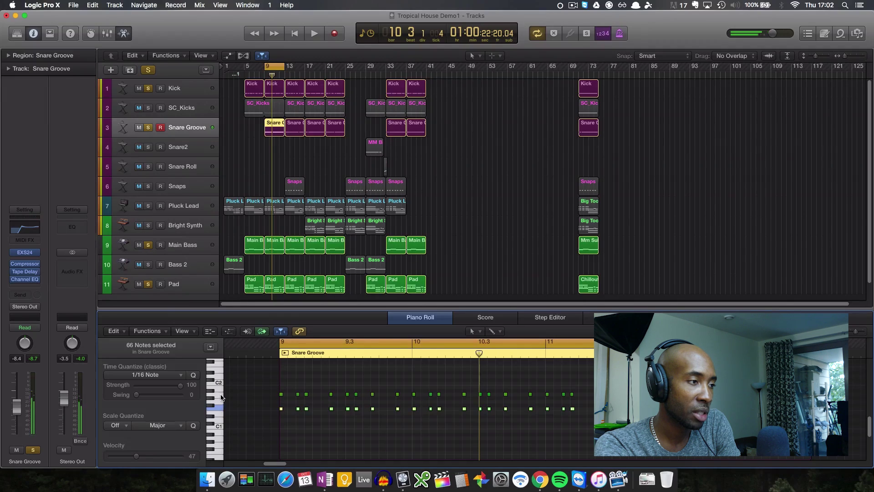
pyautogui.click(216, 407)
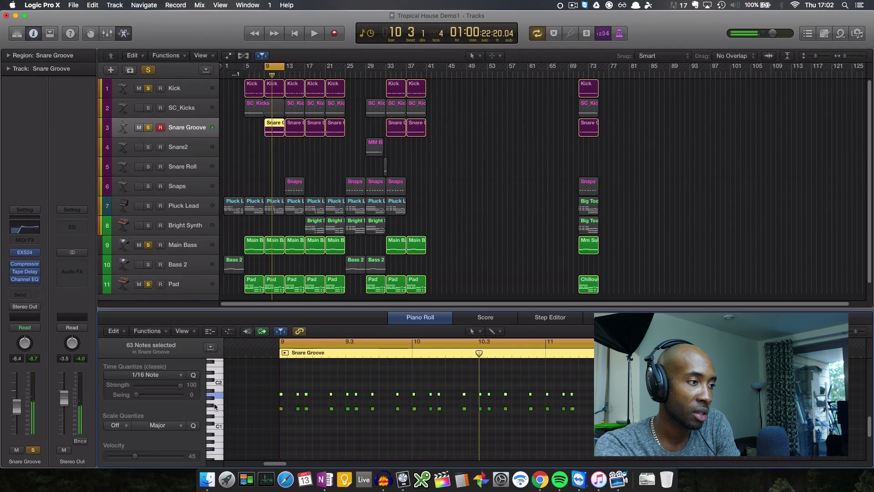
pyautogui.click(219, 409)
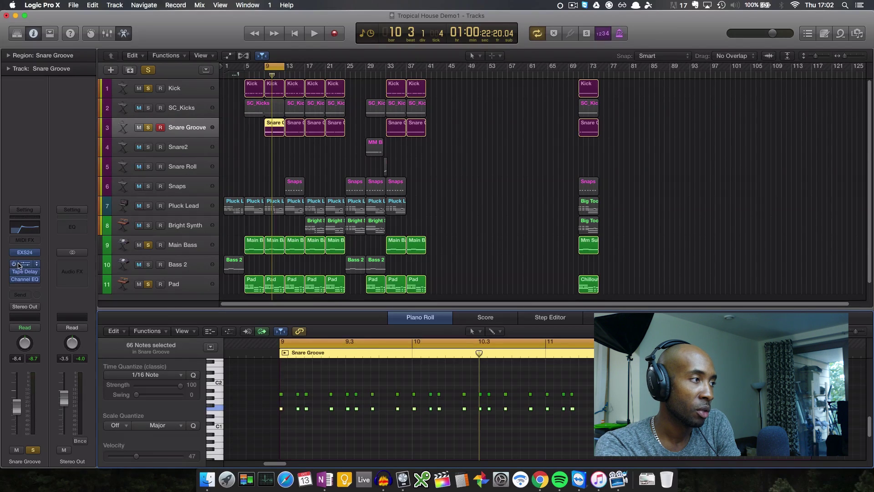
# Bypass the Snare Groove's Compressor, Tape Delay and Channel EQ, then play the section and unsolo the Main Bass
pyautogui.moveTo(15, 265)
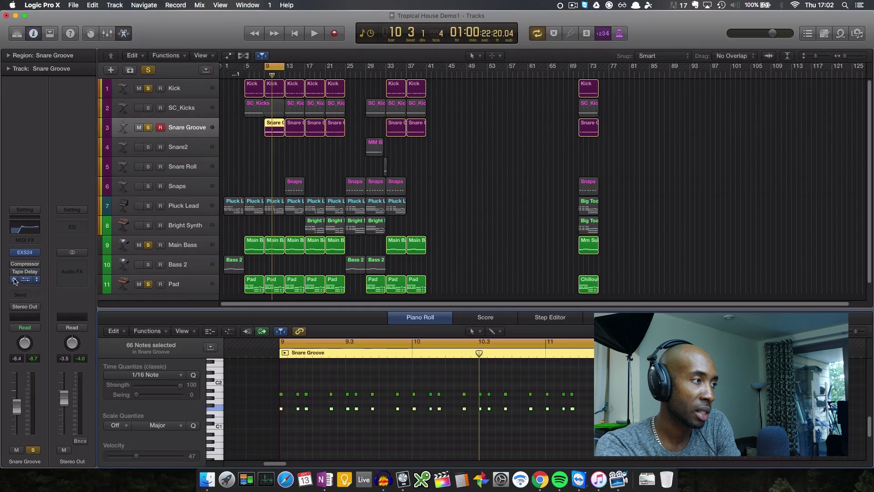
pyautogui.click(14, 279)
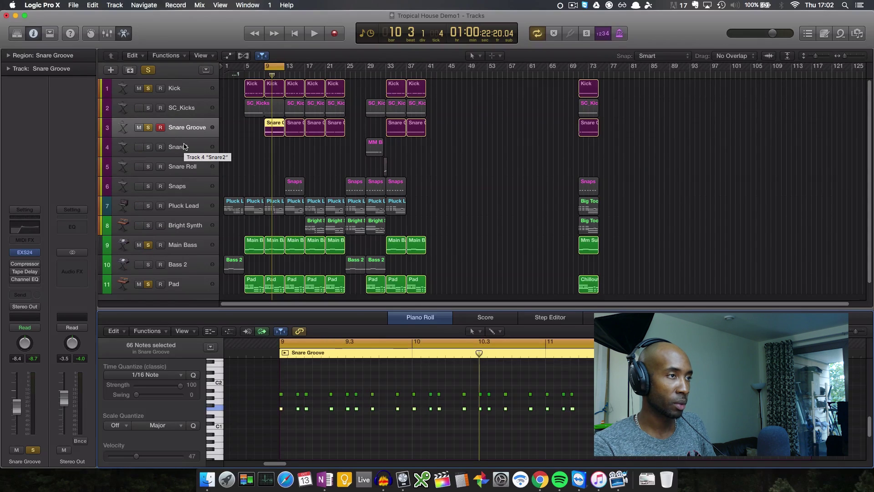
pyautogui.press('space')
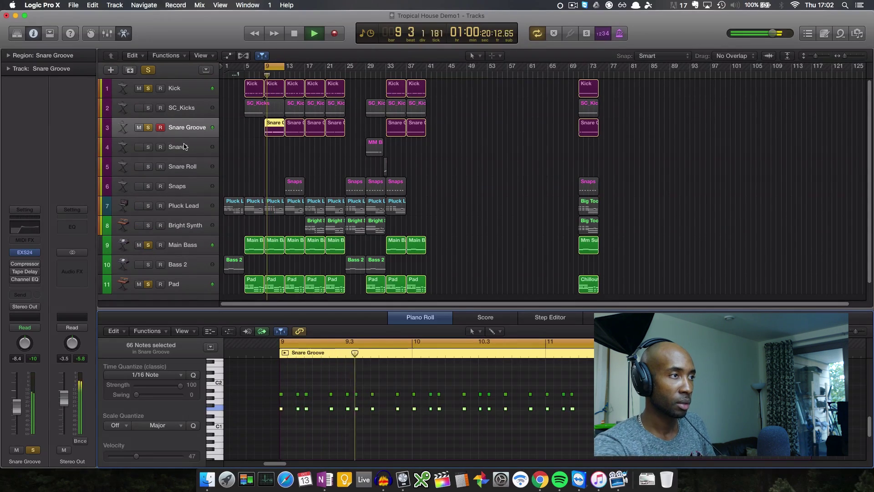
pyautogui.click(148, 245)
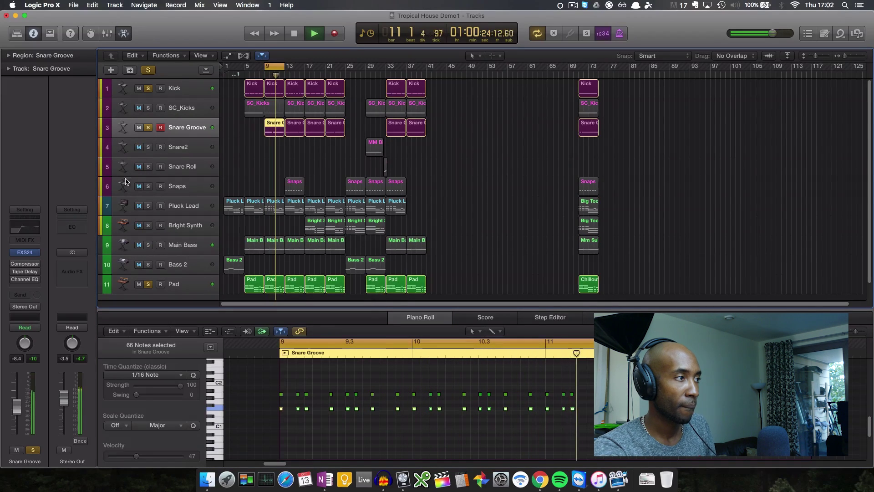
# Re-enable the Snare Groove's Compressor, Tape Delay and Channel EQ during playback, view the EQ curve, and stop
pyautogui.moveTo(14, 268)
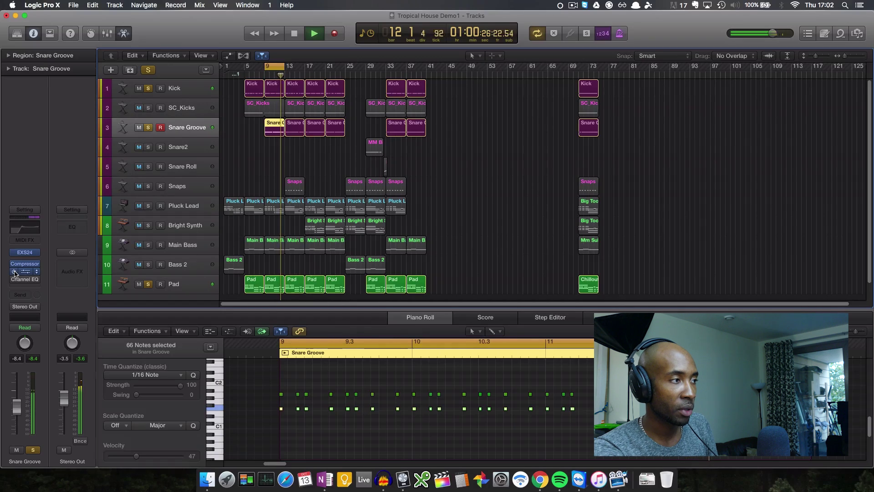
pyautogui.click(15, 272)
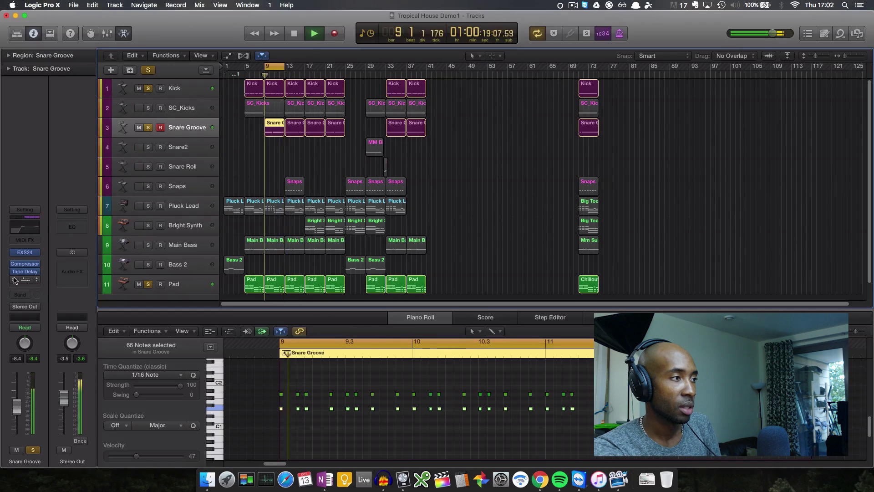
pyautogui.click(25, 281)
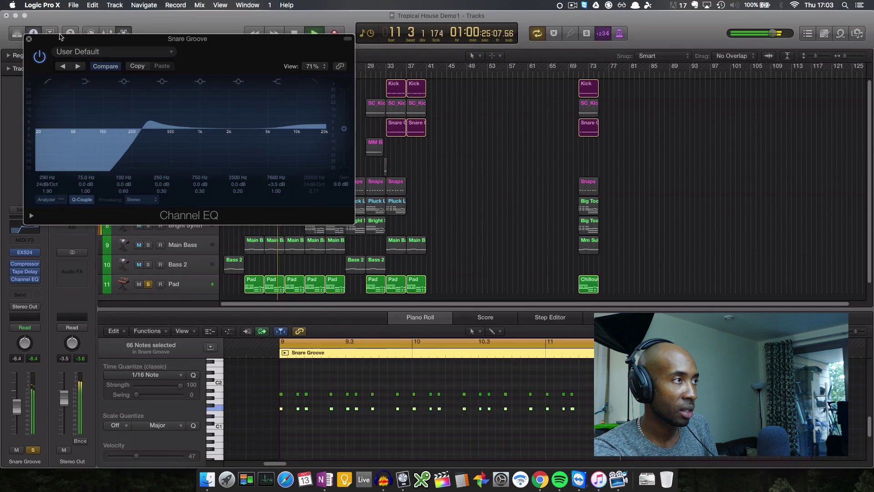
pyautogui.click(30, 41)
pyautogui.press('space')
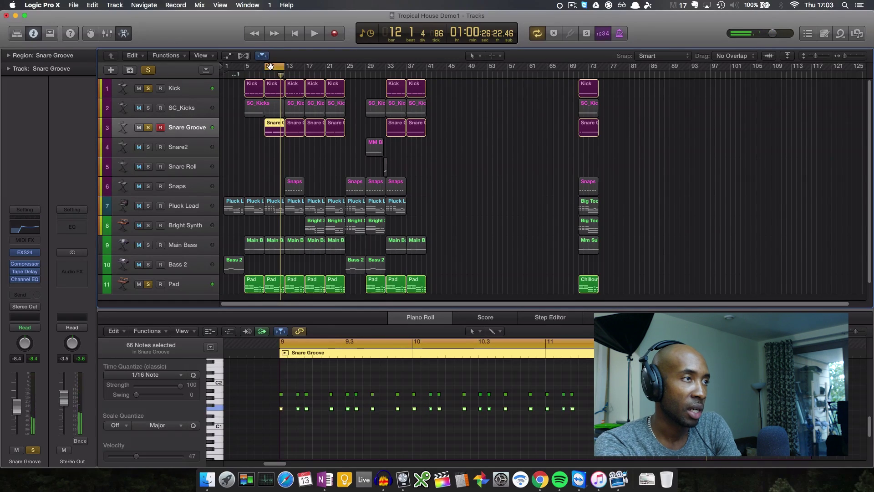
# Move the cycle range to bar 13, solo the Snaps and play them with the Snaps region and track selected
pyautogui.moveTo(270, 66); pyautogui.dragTo(290, 65)
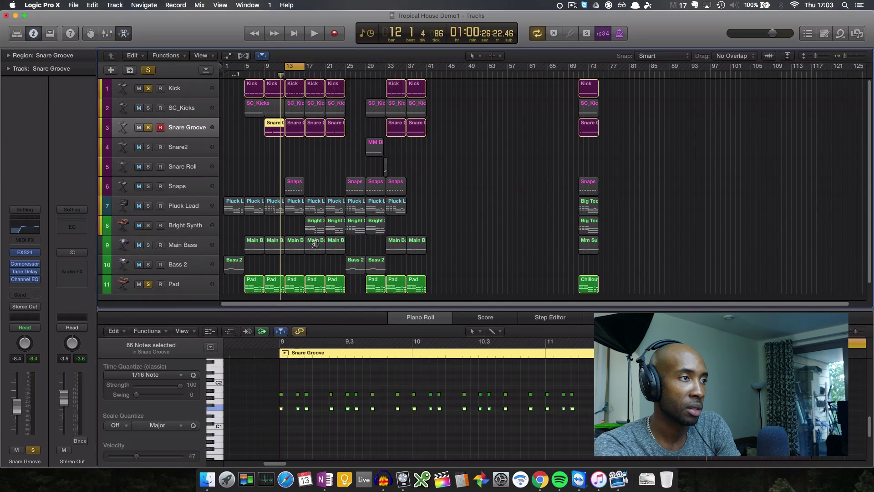
pyautogui.click(291, 184)
pyautogui.click(148, 186)
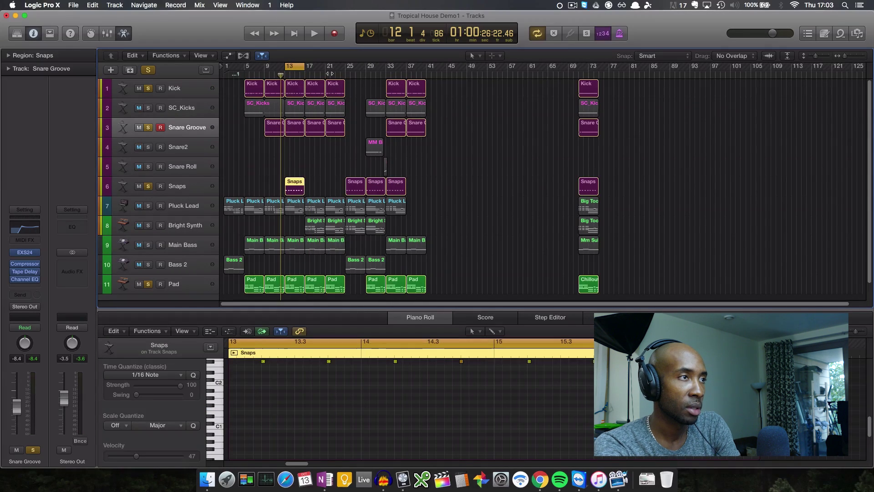
pyautogui.press('space')
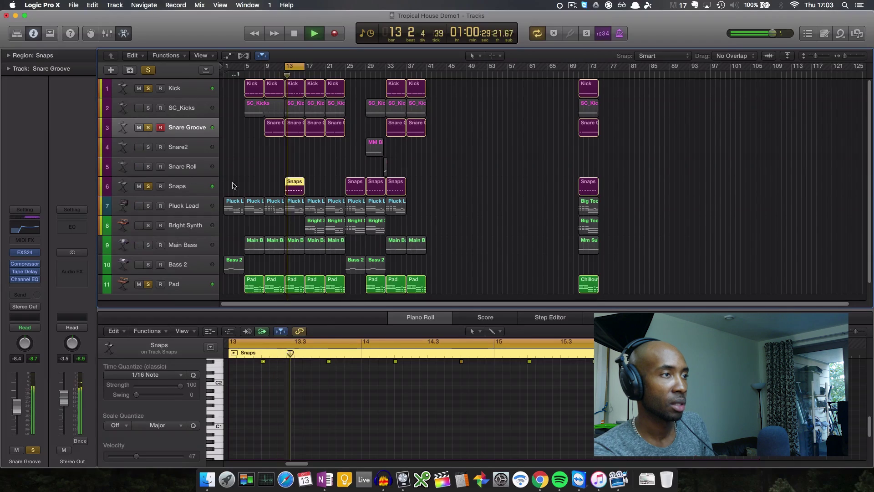
pyautogui.click(173, 188)
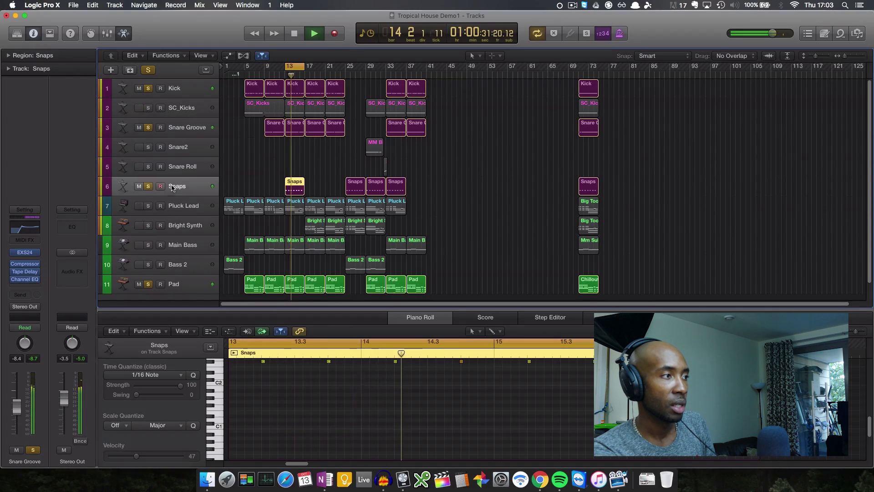
# Re-enable the Snaps track's Compressor and Tape Delay during playback, remove its Channel EQ, and stop
pyautogui.moveTo(26, 268)
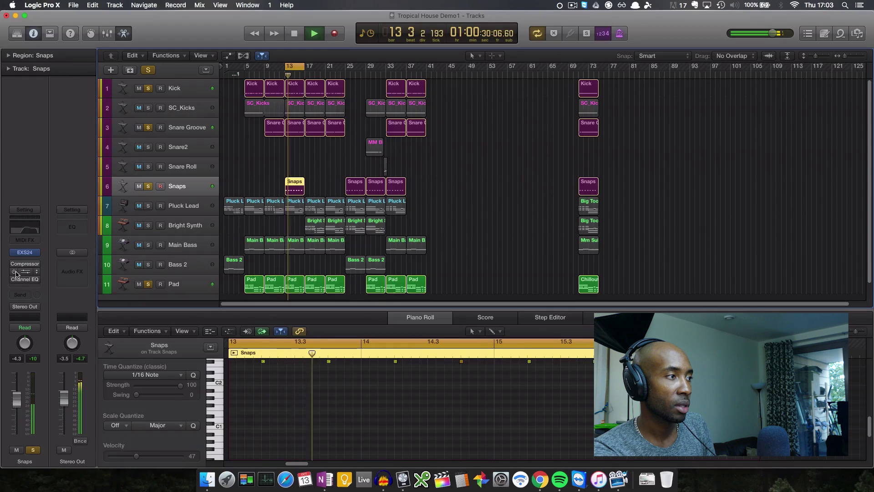
pyautogui.click(14, 272)
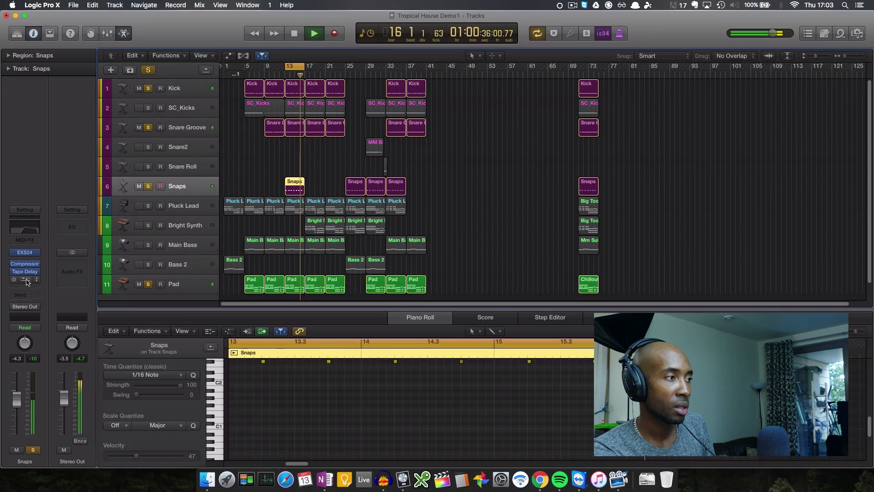
pyautogui.click(25, 280)
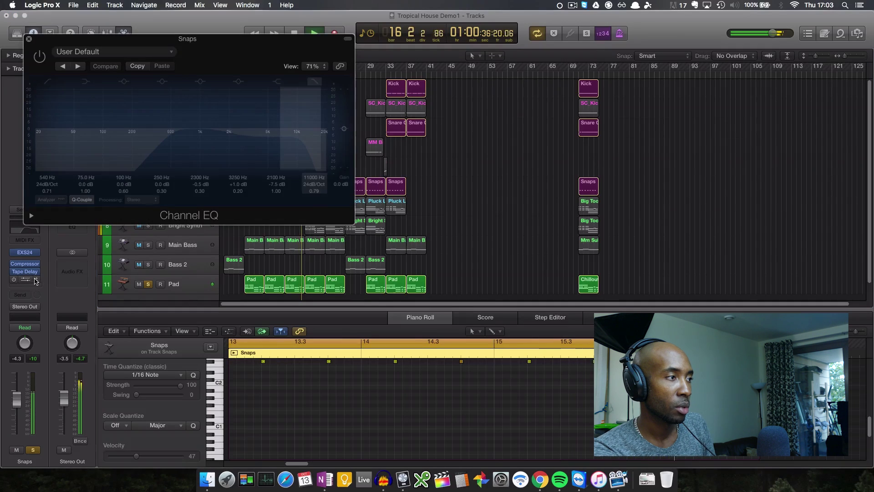
pyautogui.click(28, 41)
pyautogui.click(30, 279)
pyautogui.click(38, 292)
pyautogui.press('space')
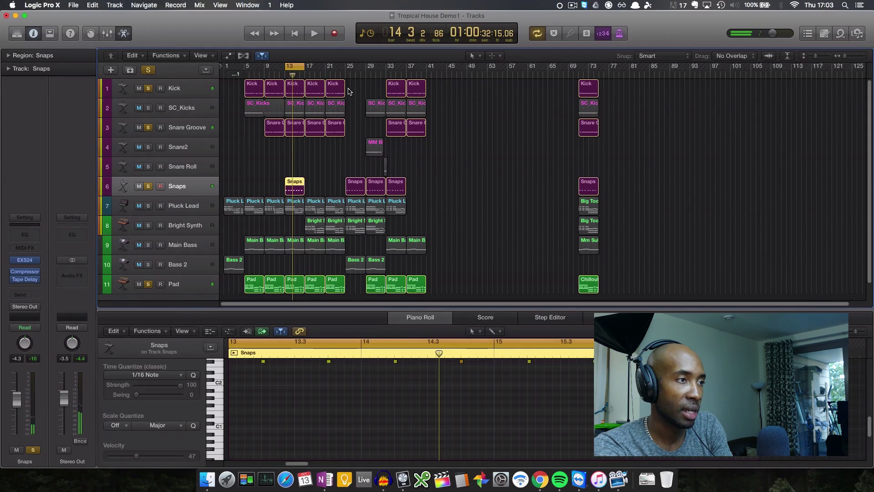
# Solo the Bright Synth, move the playhead and cycle range to bar 17, and play that section
pyautogui.click(309, 75)
pyautogui.moveTo(310, 76); pyautogui.dragTo(304, 76)
pyautogui.click(148, 225)
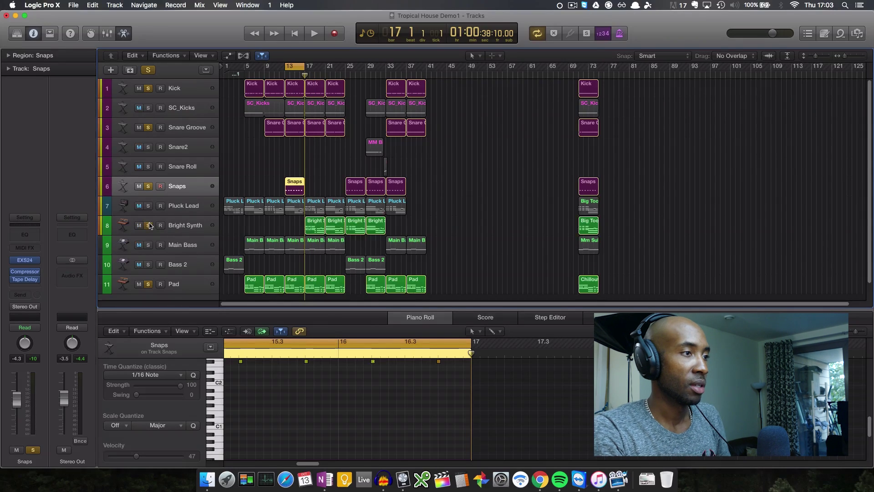
pyautogui.hscroll(1, 282, 166)
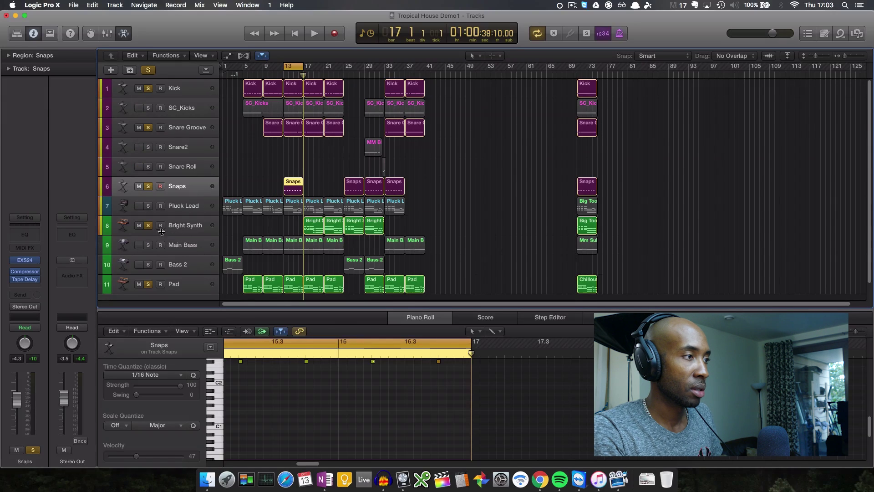
pyautogui.press('space')
pyautogui.moveTo(295, 68); pyautogui.dragTo(315, 68)
pyautogui.press('space')
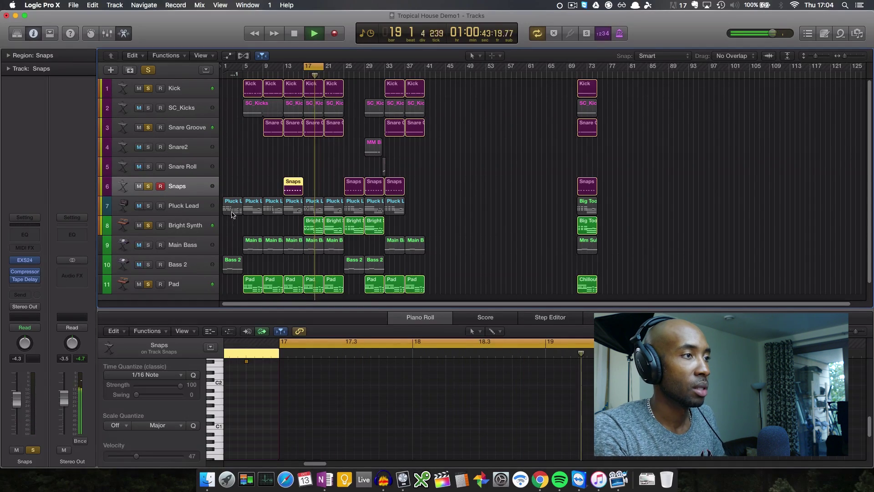
pyautogui.press('space')
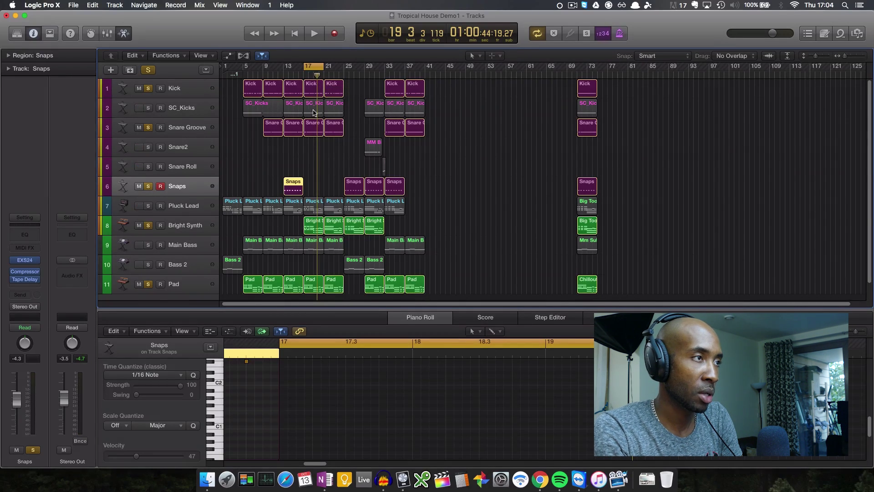
# Move the cycle range and playhead to bar 29 and solo the Snare2 and Snare Roll tracks
pyautogui.moveTo(316, 74); pyautogui.dragTo(379, 69)
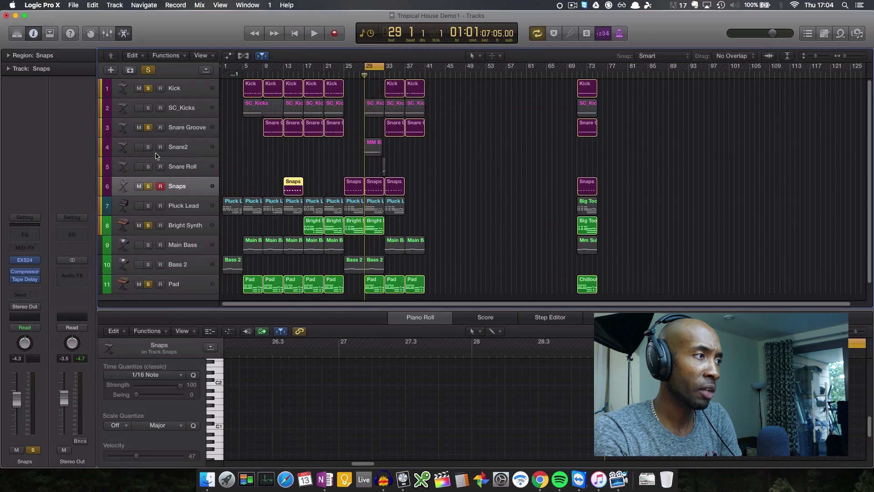
pyautogui.click(187, 152)
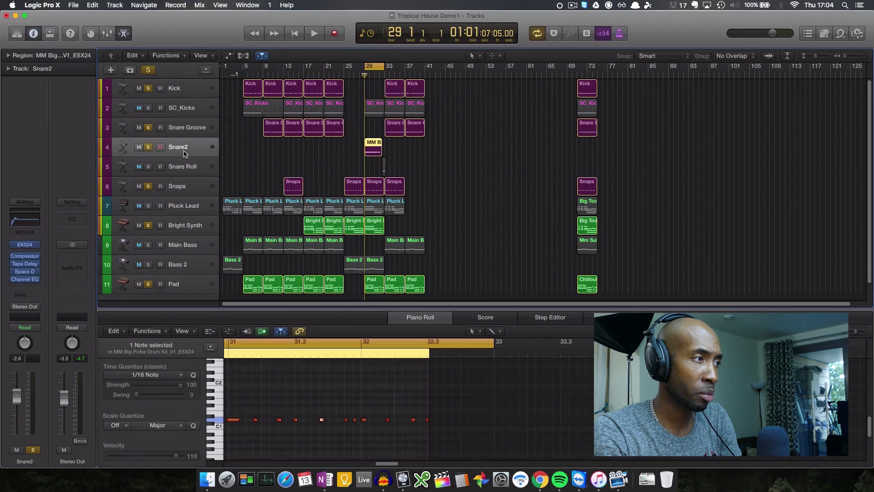
pyautogui.click(181, 189)
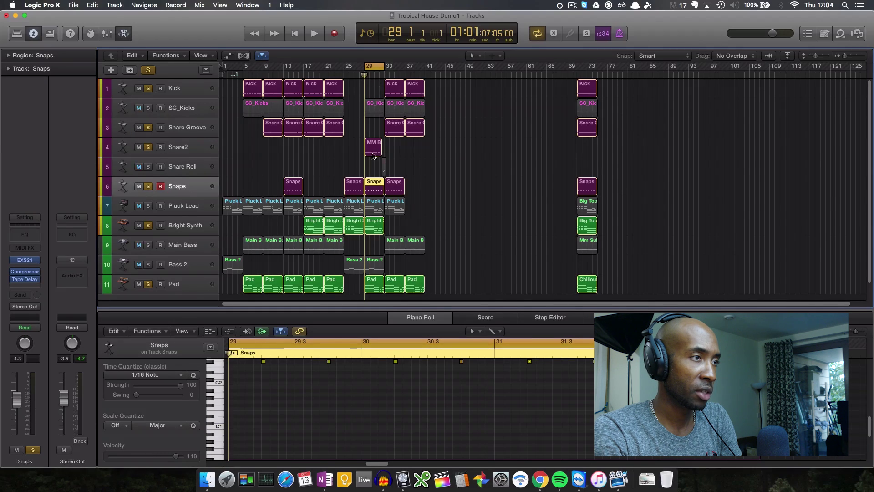
pyautogui.click(148, 167)
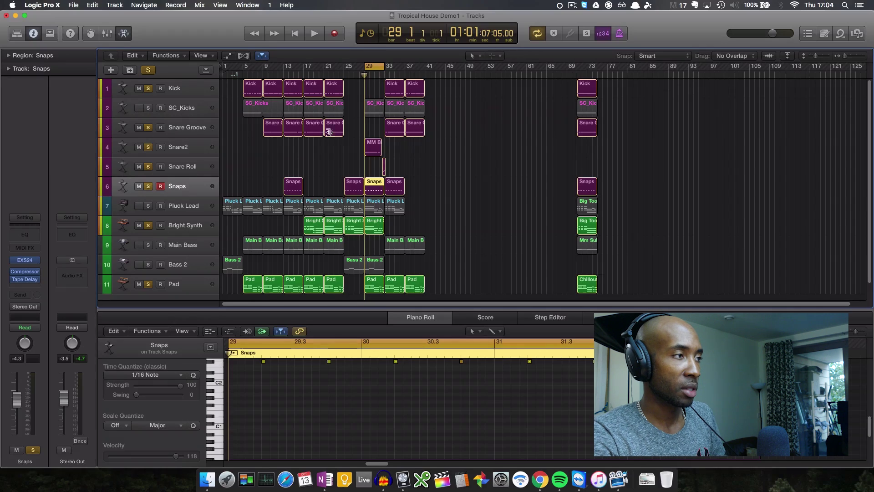
# Unsolo the Snaps, Kick, Bright Synth and Pad while playing from bar 29, leaving only the snare tracks soloed, and stop
pyautogui.click(149, 187)
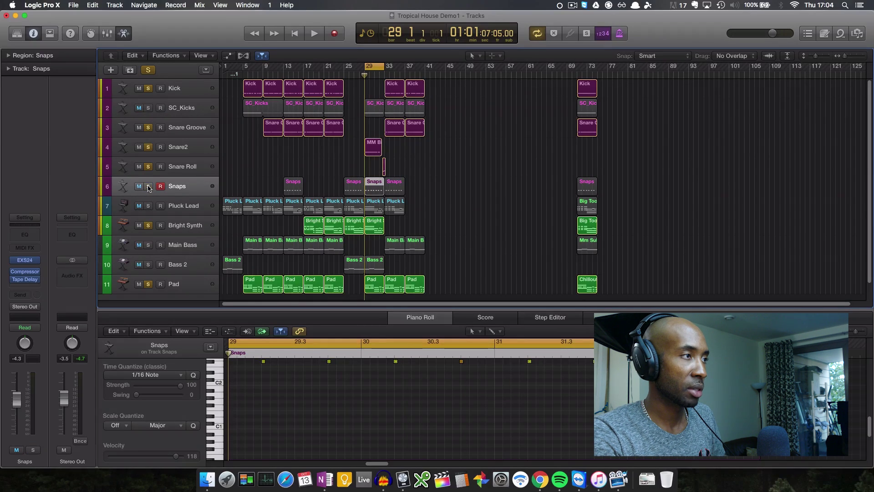
pyautogui.click(149, 89)
pyautogui.press('space')
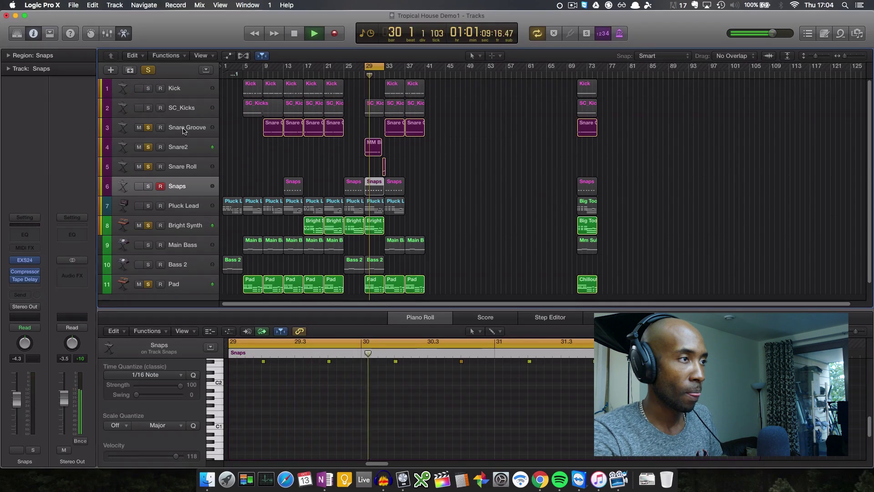
pyautogui.click(149, 225)
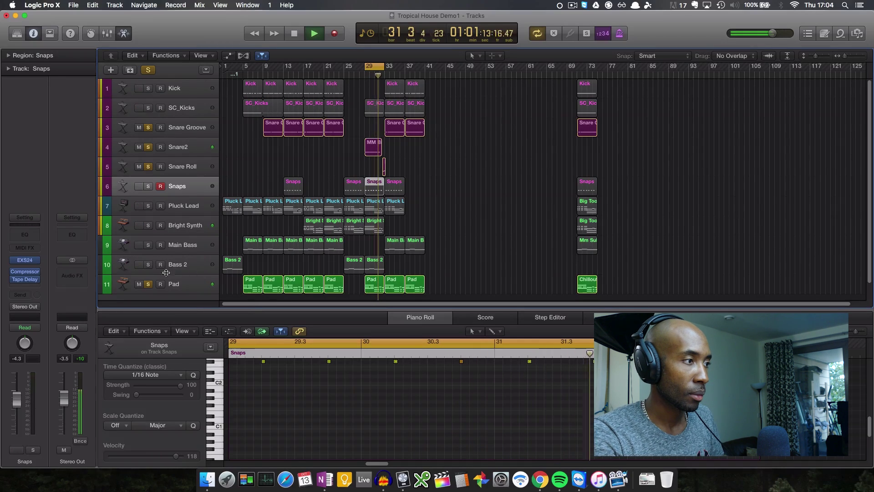
pyautogui.click(148, 285)
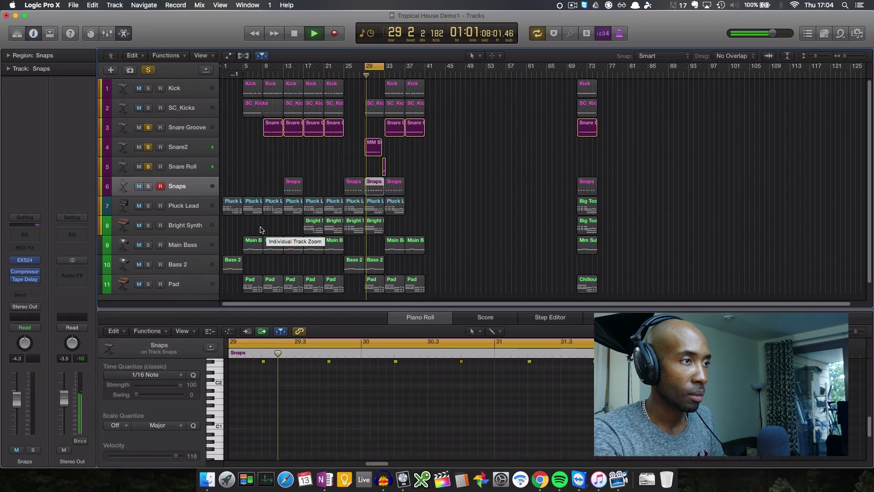
pyautogui.press('space')
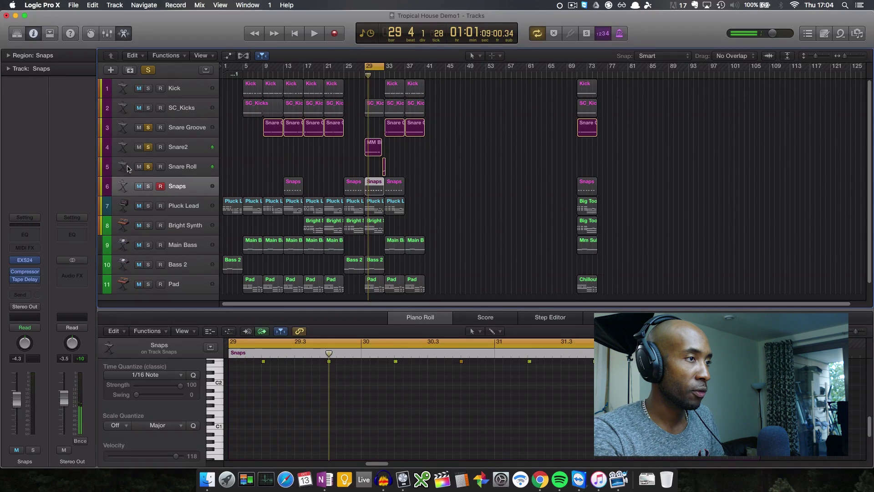
# Select the Snare2 track, play it, re-enable its Compressor, Tape Delay and Space D effects, and check the Tape Delay settings
pyautogui.click(191, 147)
pyautogui.moveTo(15, 258)
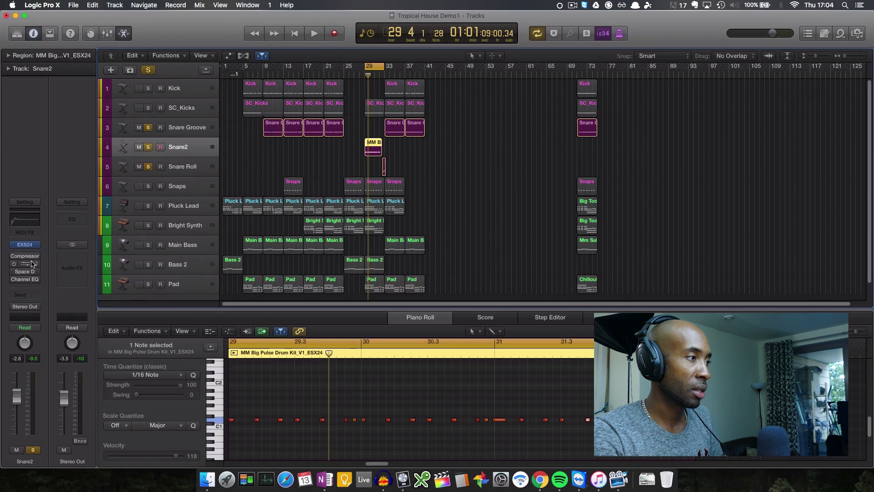
pyautogui.press('space')
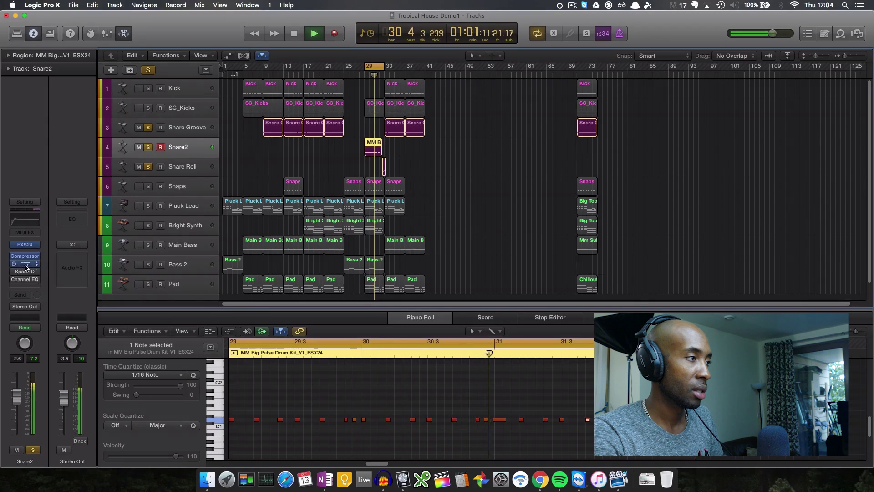
pyautogui.click(25, 267)
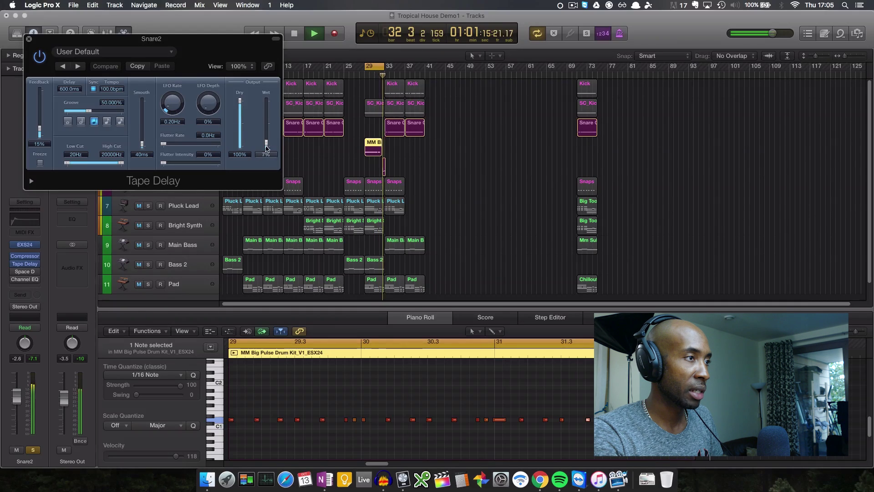
pyautogui.click(28, 39)
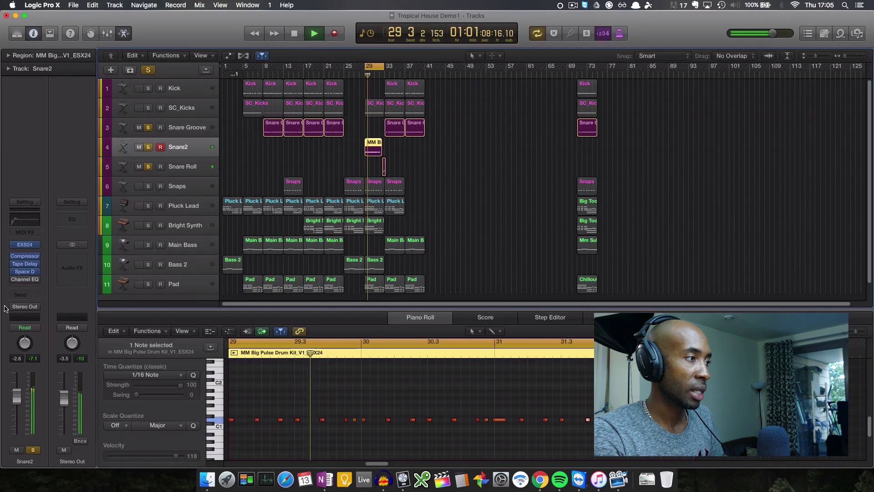
# Re-enable Snare2's Channel EQ during playback, inspect its curve, close the plug-in, and stop
pyautogui.click(22, 280)
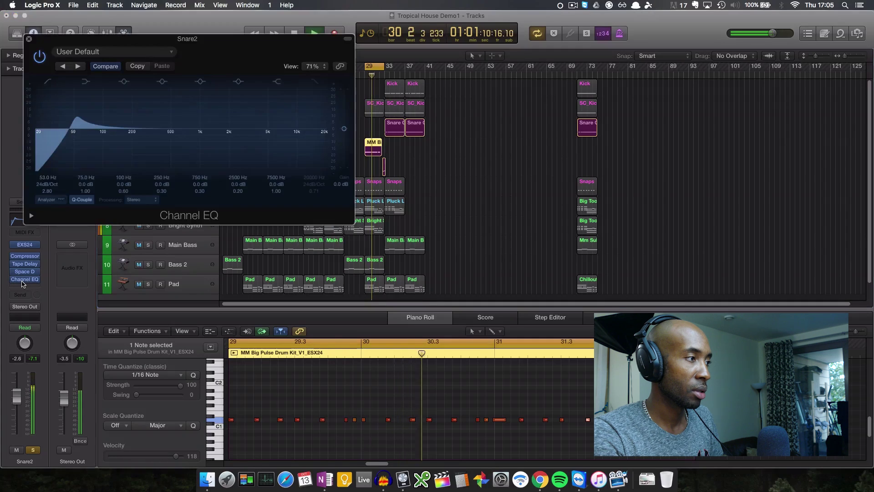
pyautogui.click(38, 53)
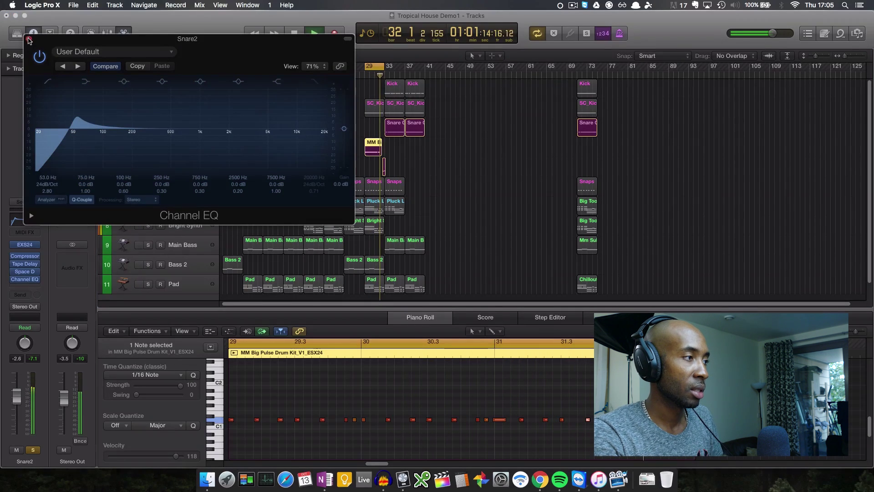
pyautogui.click(29, 39)
pyautogui.press('space')
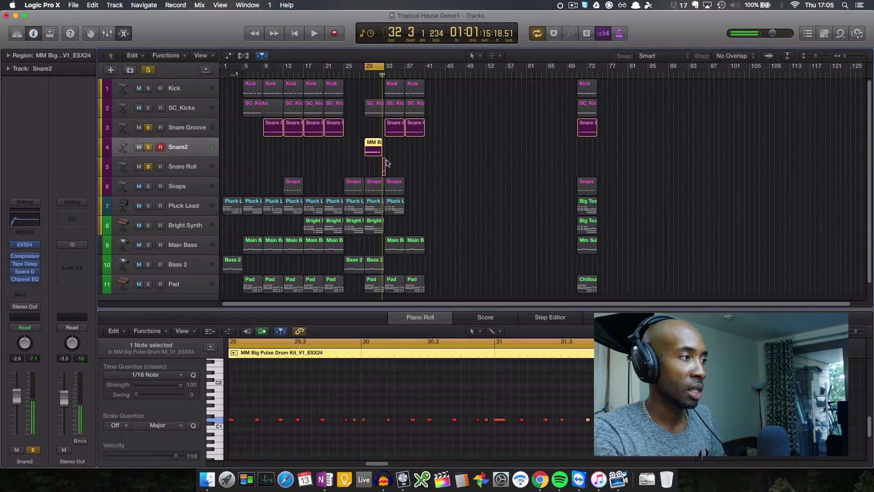
# Select the Snare Roll track, shorten the cycle range to start at bar 32, and play the roll in a loop before stopping
pyautogui.click(181, 170)
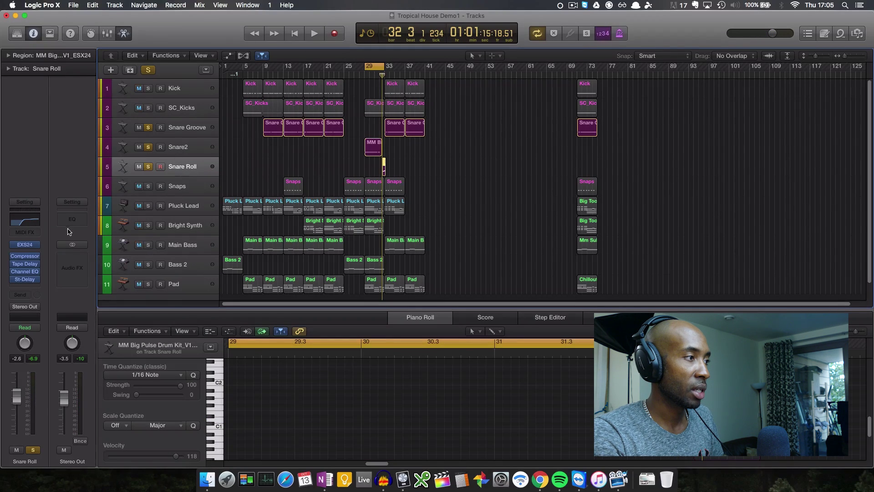
pyautogui.press('space')
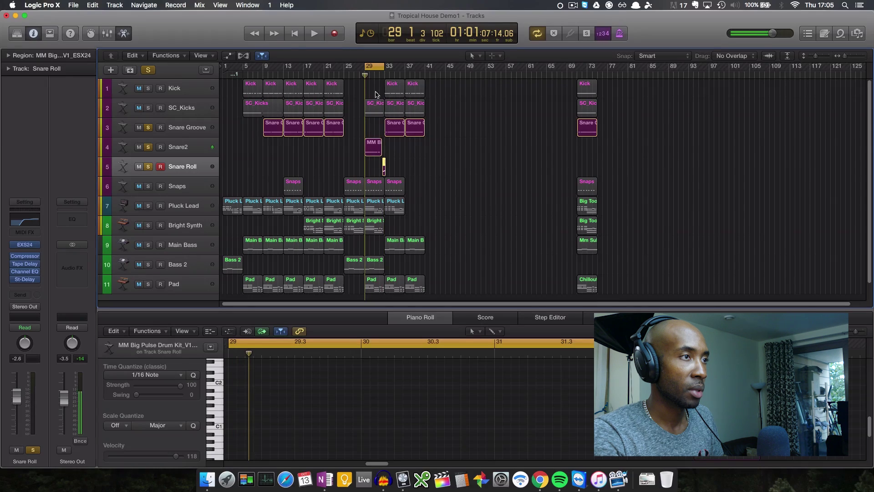
pyautogui.moveTo(366, 67); pyautogui.dragTo(380, 75)
pyautogui.press('space')
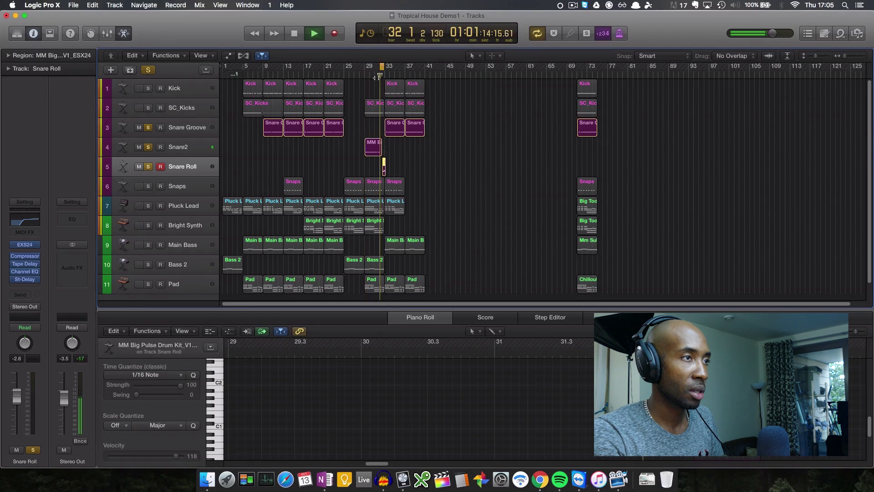
pyautogui.press('space')
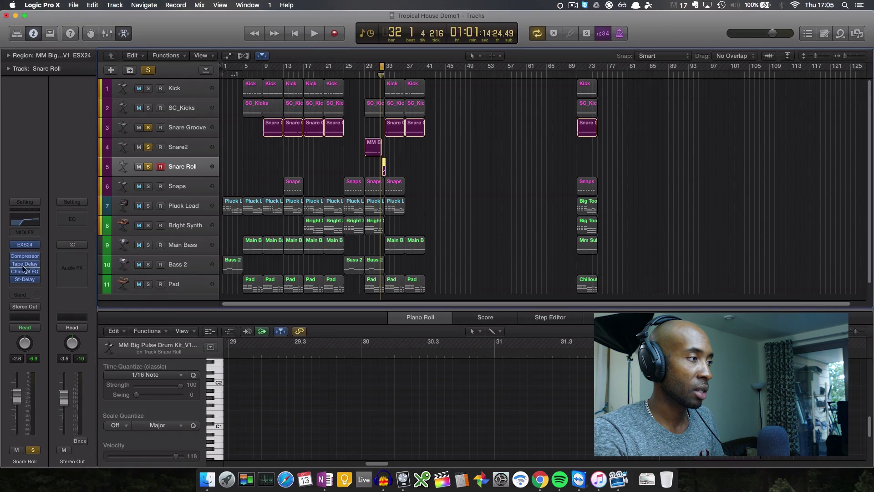
# Examine the Snare Roll's Stereo Delay settings, close the plug-in, and return the playhead to the beginning of the song
pyautogui.moveTo(32, 265)
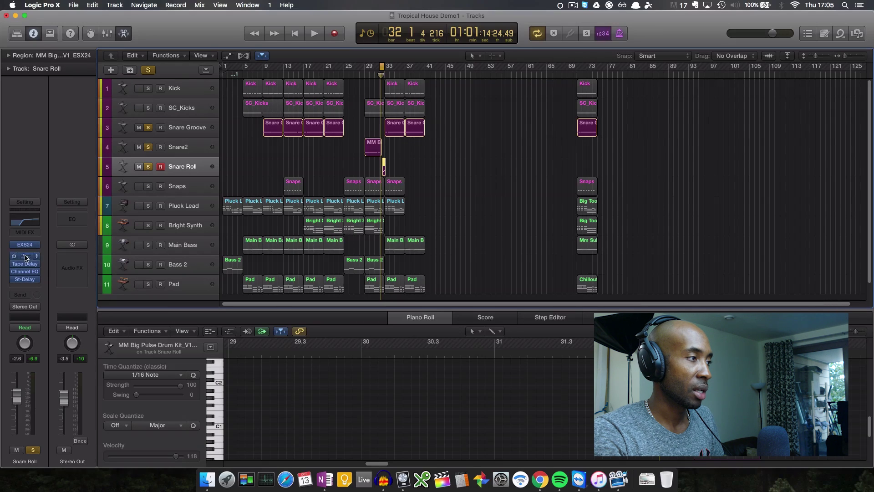
pyautogui.click(26, 281)
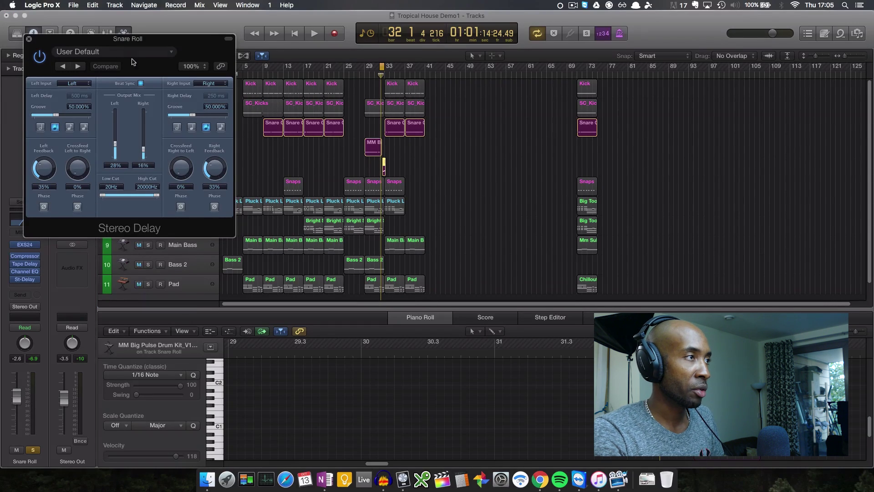
pyautogui.click(29, 40)
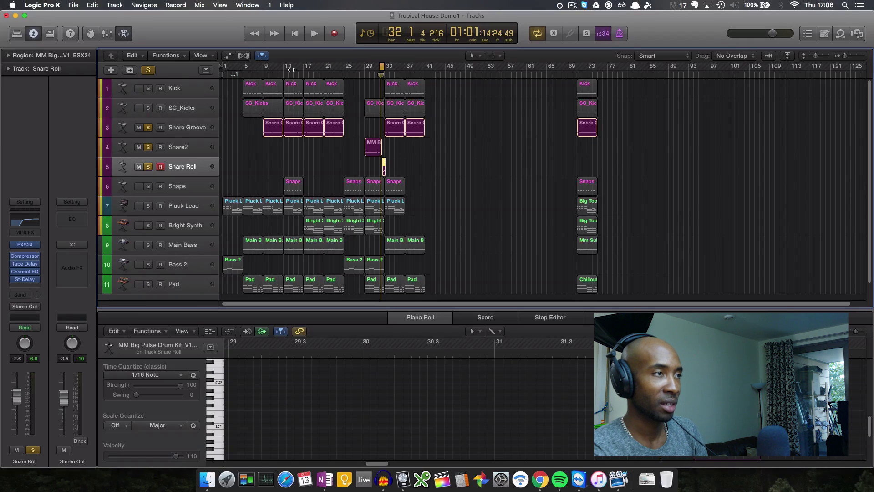
pyautogui.click(294, 38)
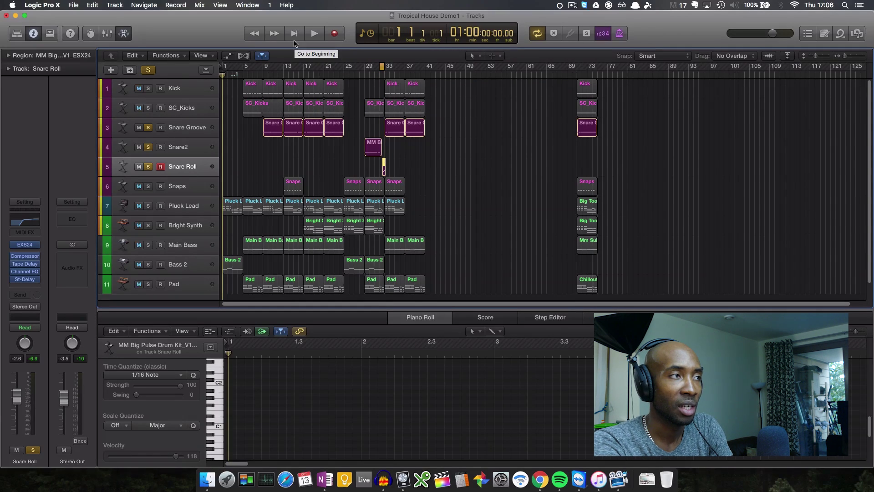